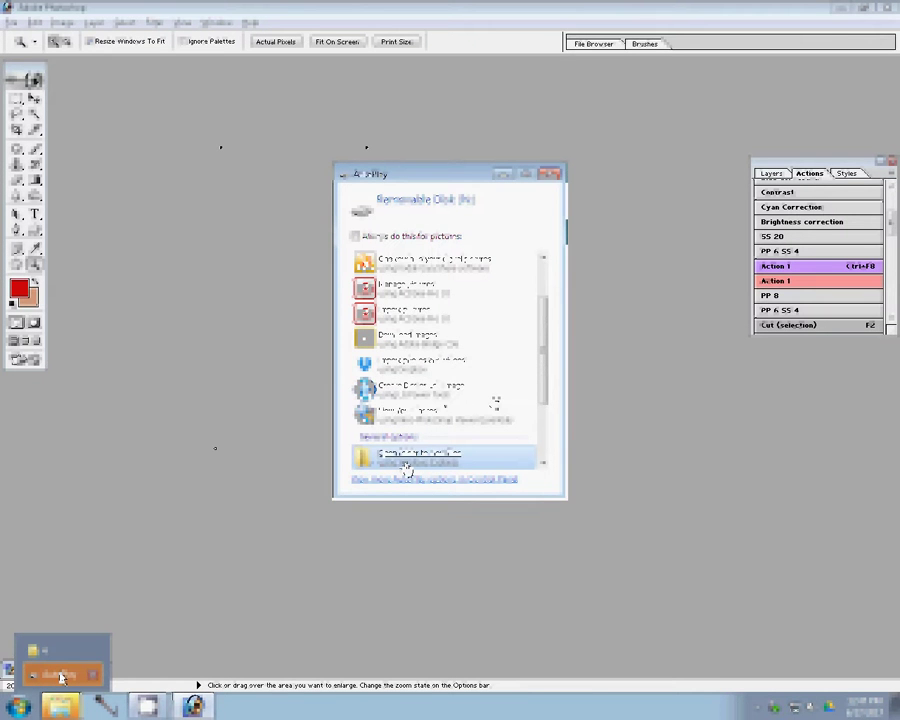
# Open photo DSC_0135 from the memory card's DCIM\100ND40X folder in Photoshop.
pyautogui.click(406, 466)
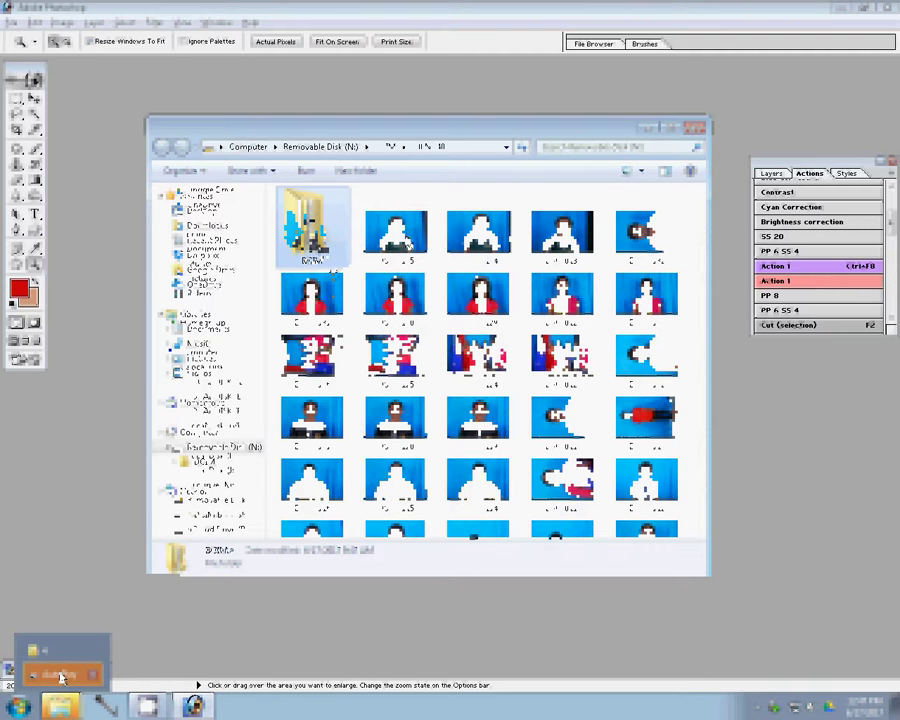
pyautogui.click(60, 676)
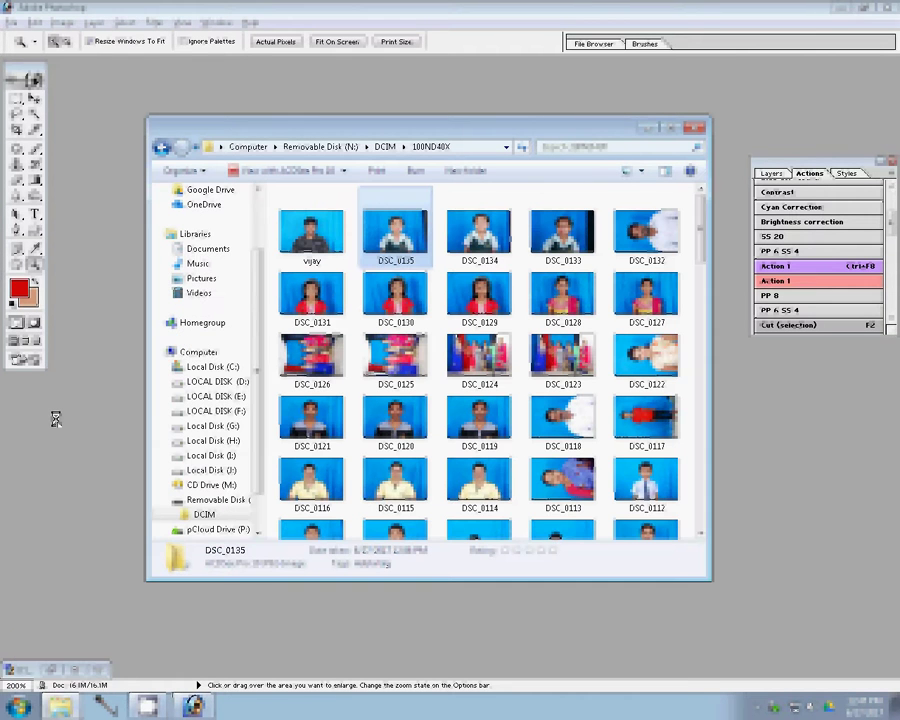
pyautogui.doubleClick(381, 330)
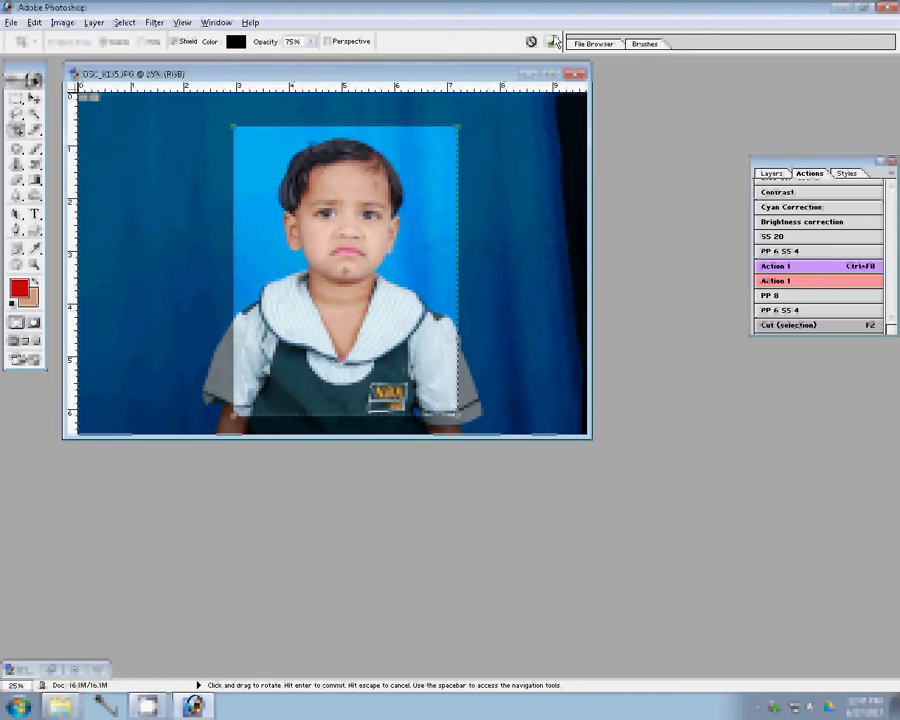
# Commit the head-and-shoulders crop, turn off View Extras, and fit the photo on screen.
pyautogui.click(555, 42)
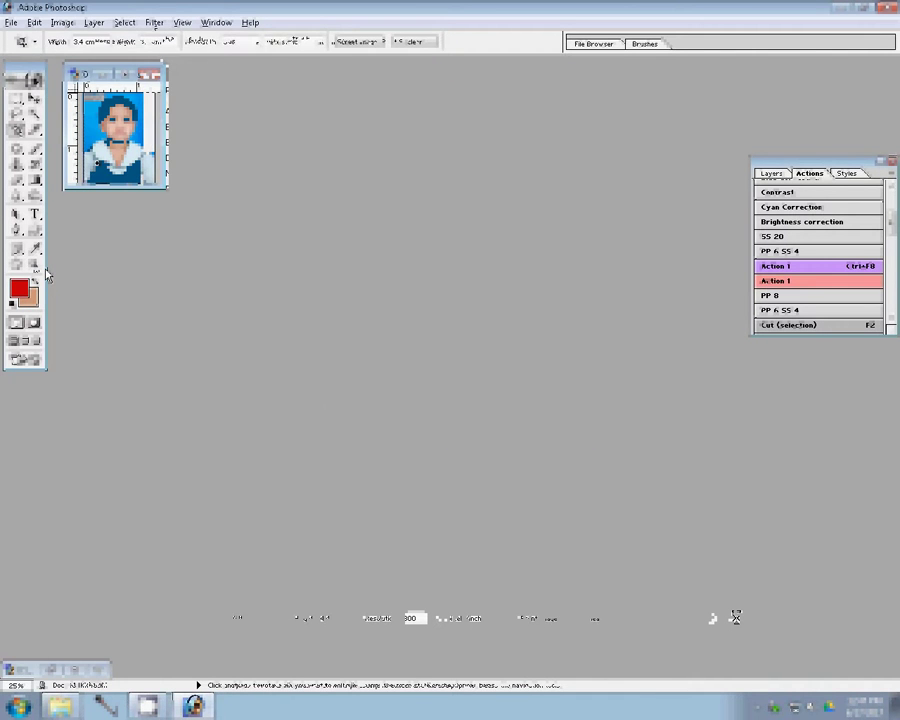
pyautogui.click(35, 265)
pyautogui.click(154, 22)
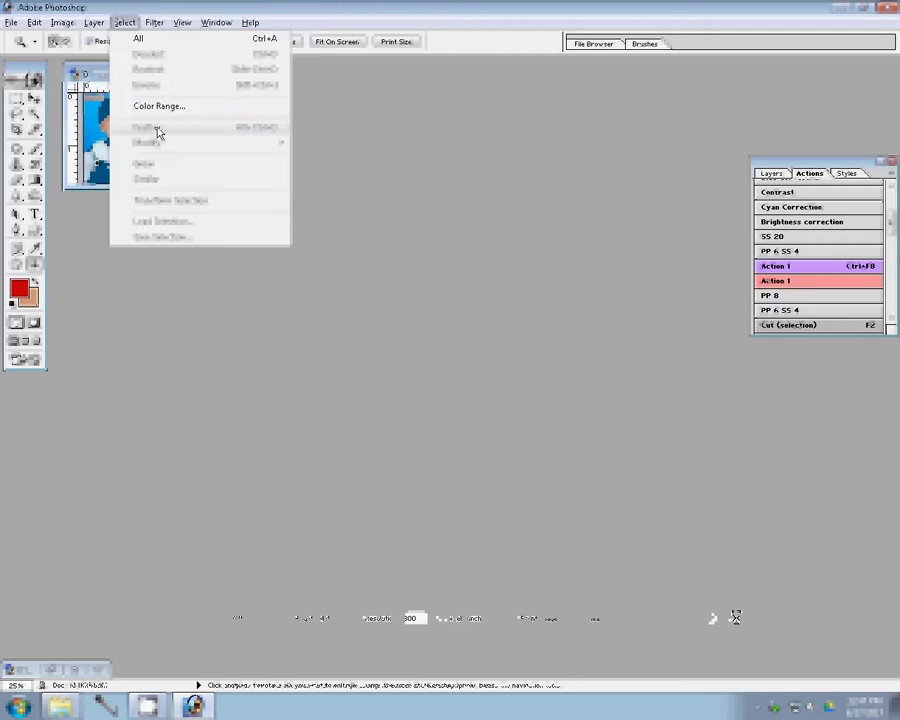
pyautogui.click(182, 22)
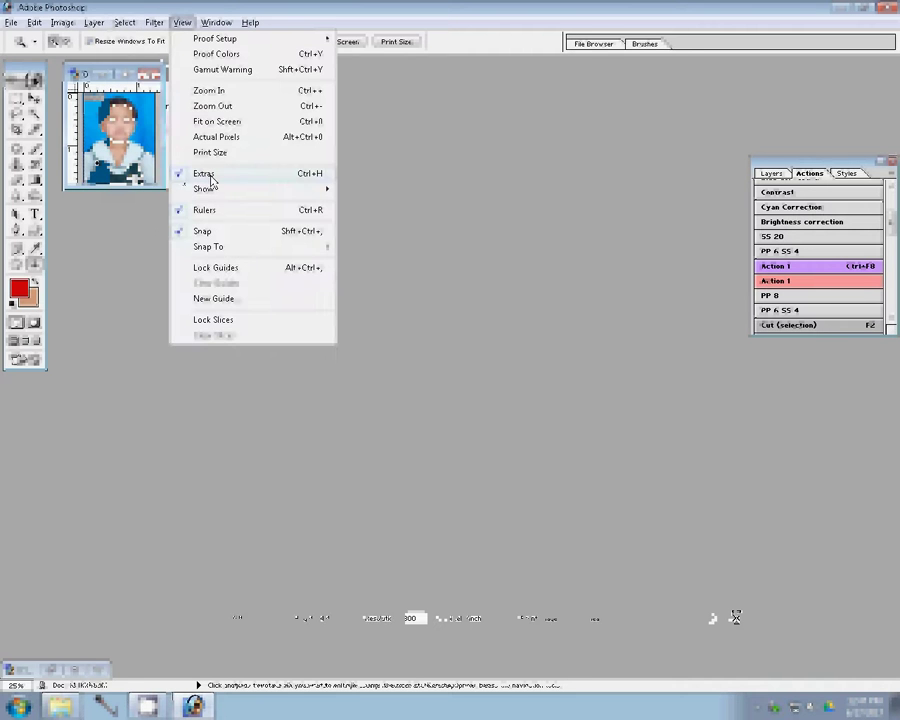
pyautogui.click(210, 176)
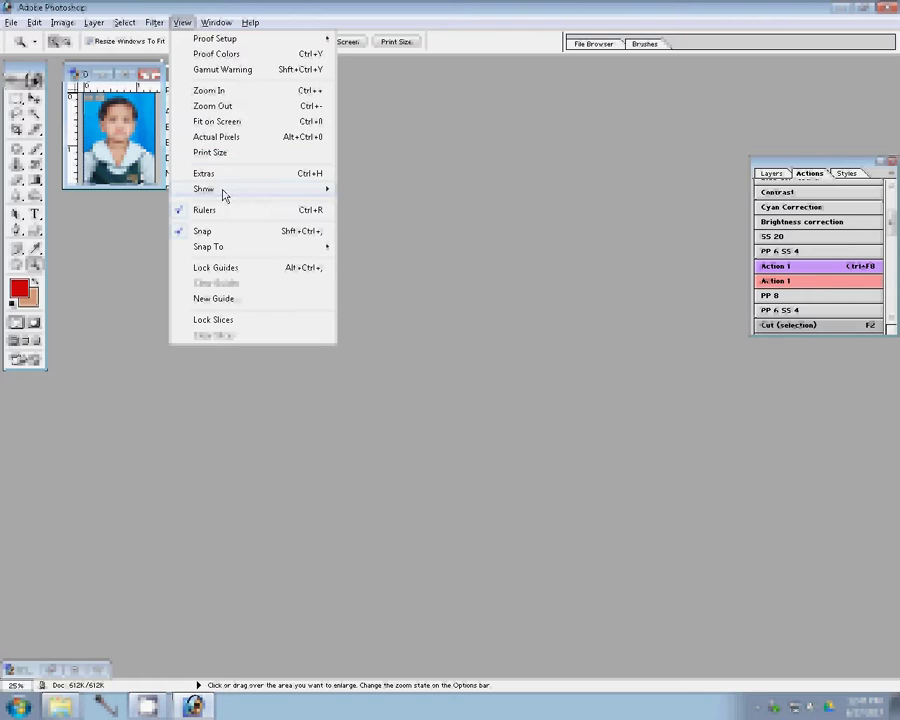
pyautogui.moveTo(204, 189)
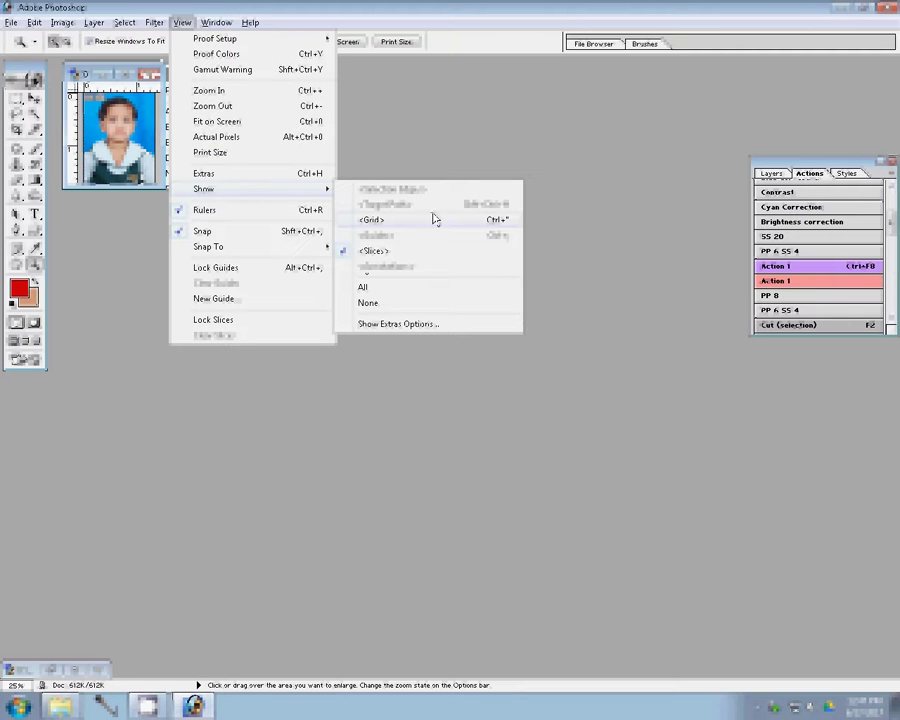
pyautogui.click(352, 255)
pyautogui.click(327, 43)
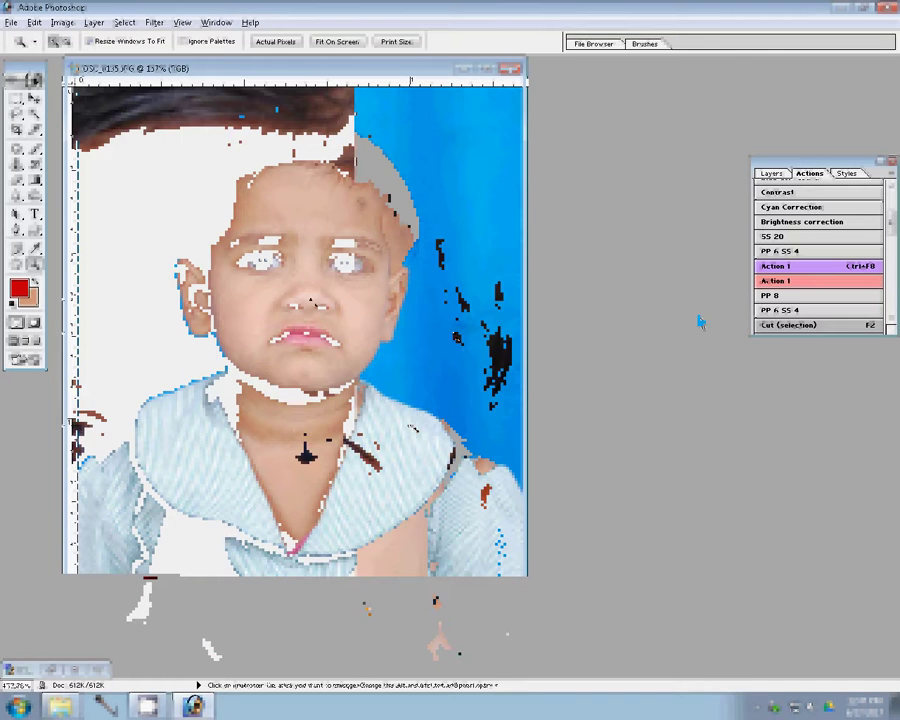
# Clone Stamp away the dark mark near the forehead hairline, then fit the photo on screen.
pyautogui.moveTo(270, 160); pyautogui.dragTo(302, 311)
pyautogui.press('s')
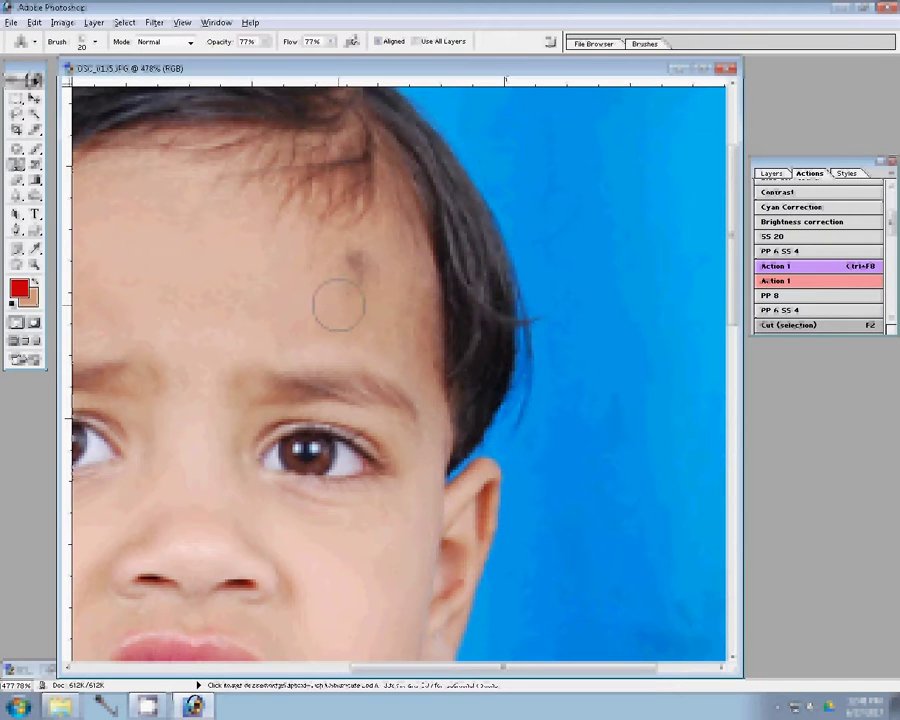
pyautogui.press('z')
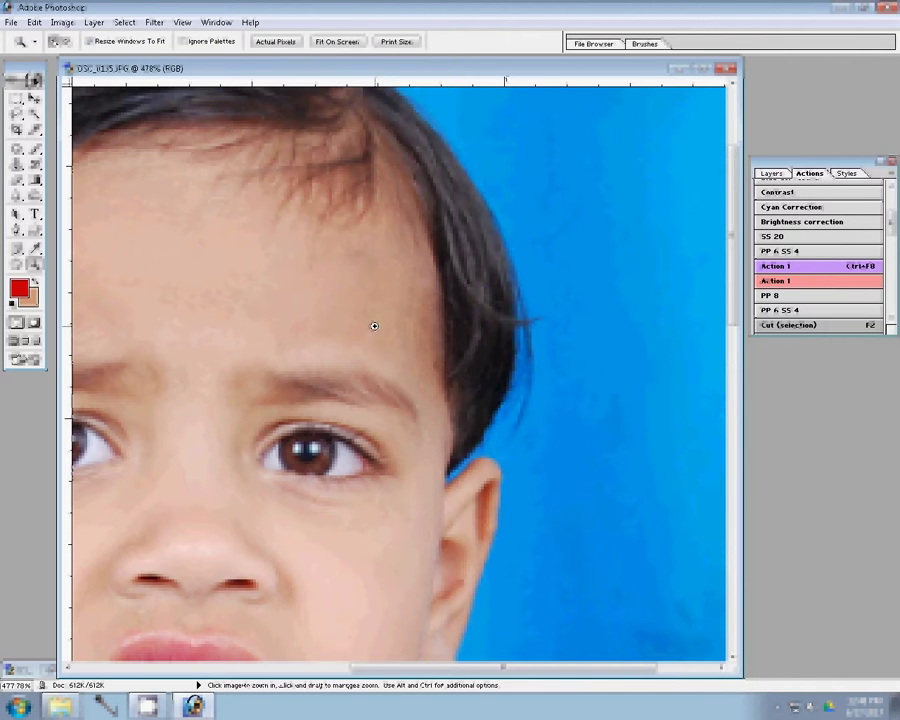
pyautogui.click(334, 42)
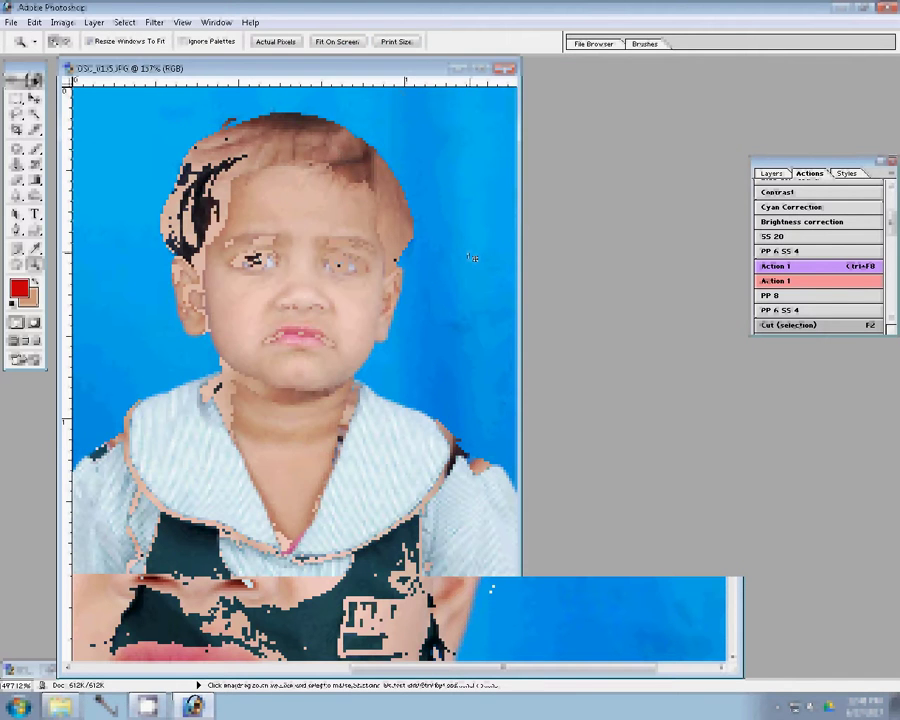
# Apply a Levels adjustment with the midtone gamma set to 0.88.
pyautogui.hotkey('ctrl', 'l')
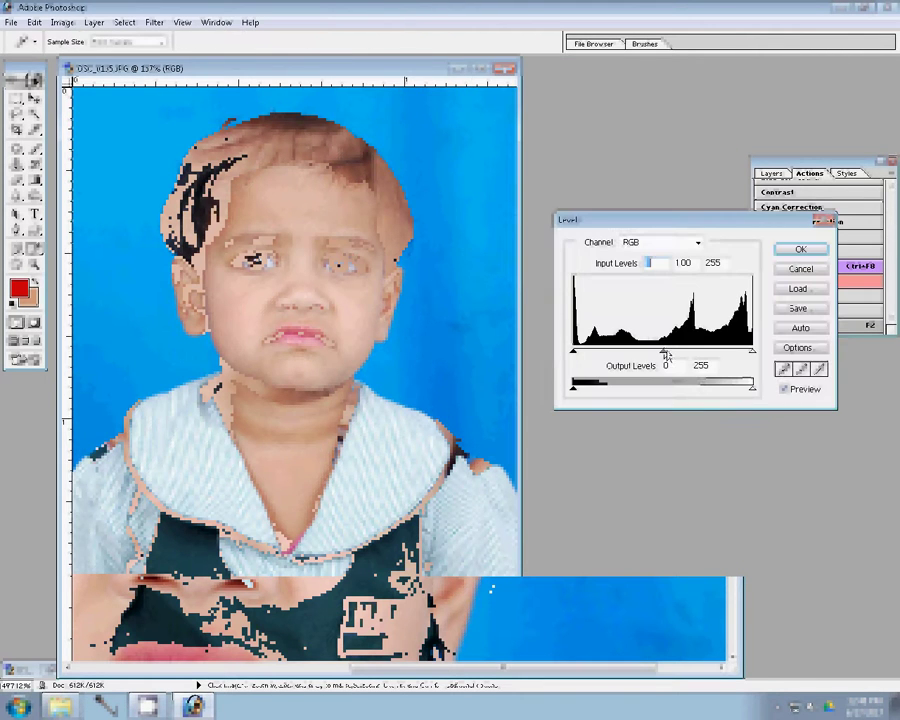
pyautogui.moveTo(667, 357); pyautogui.dragTo(670, 357)
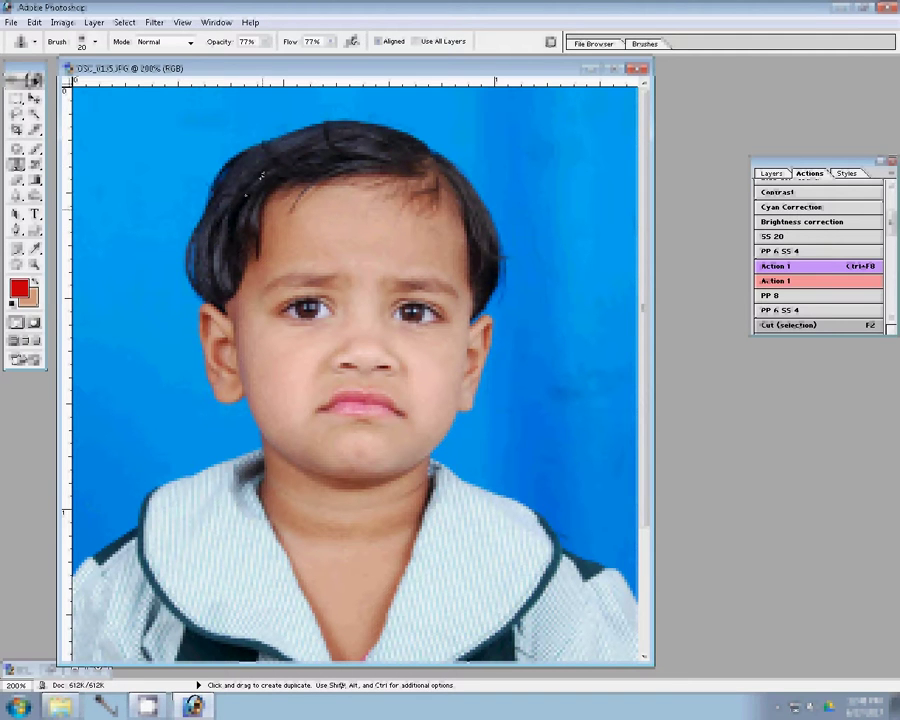
# Clone clean hair over the light hair specks, then remove the cheek and below-lip spots.
pyautogui.keyDown('alt'); pyautogui.click(318, 158); pyautogui.keyUp('alt')
pyautogui.moveTo(313, 178); pyautogui.dragTo(243, 240)
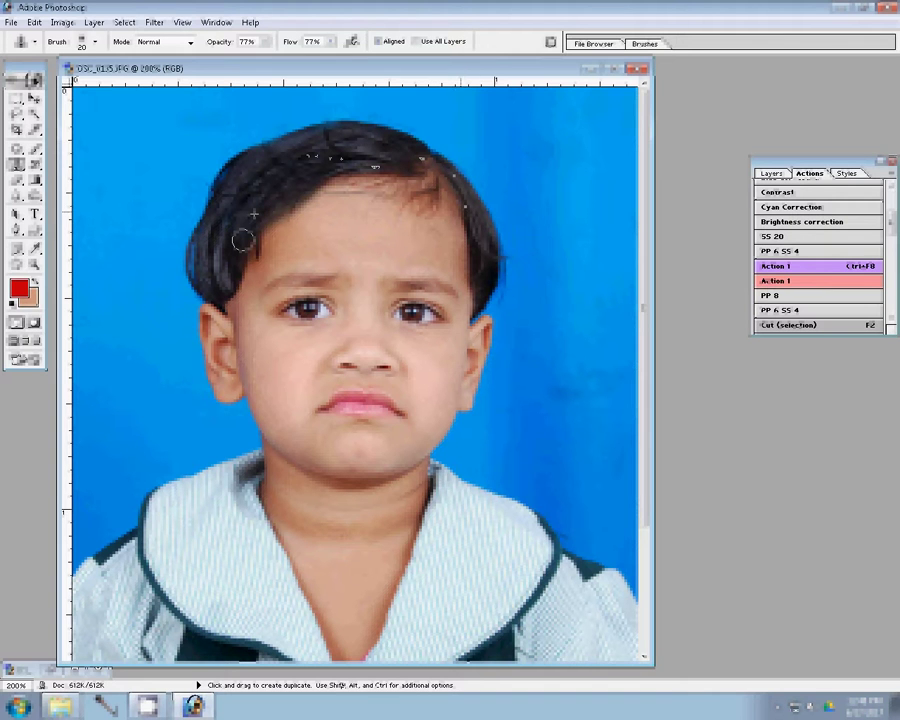
pyautogui.moveTo(241, 237); pyautogui.dragTo(474, 227)
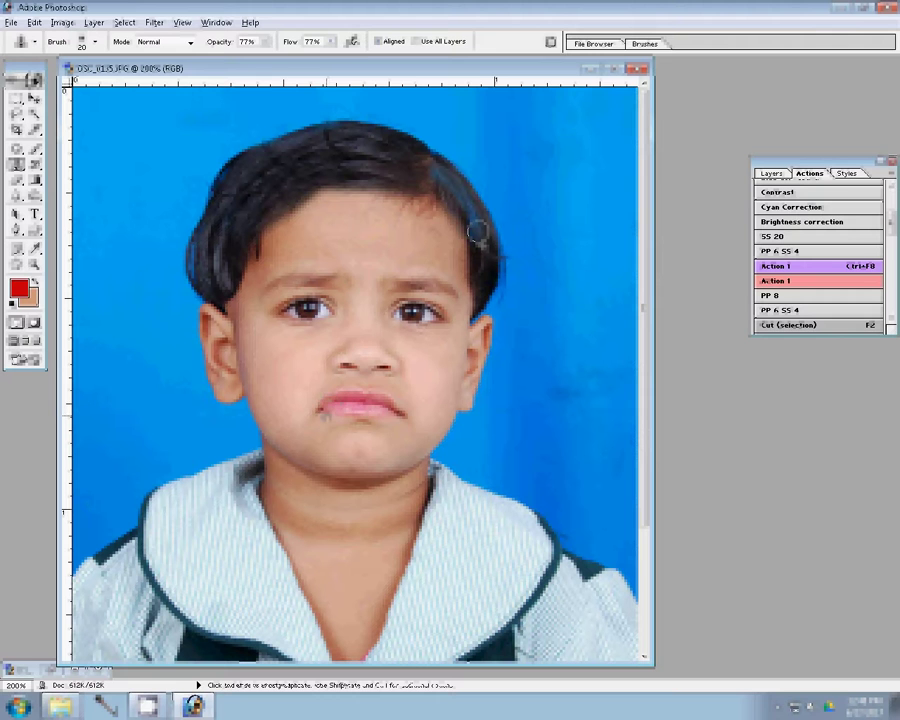
pyautogui.keyDown('alt'); pyautogui.click(408, 416); pyautogui.keyUp('alt')
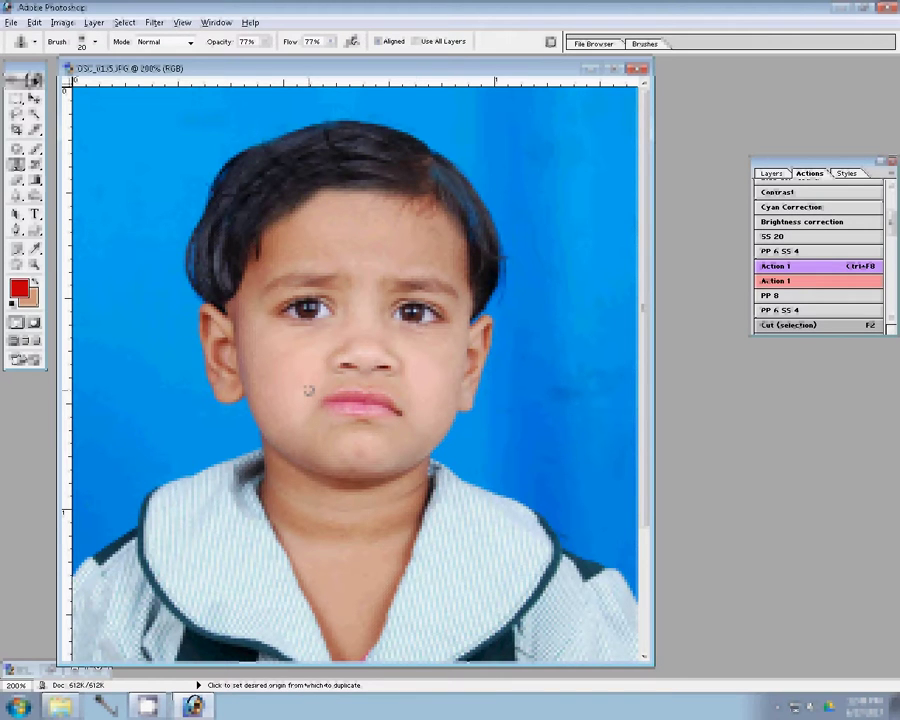
pyautogui.click(309, 391)
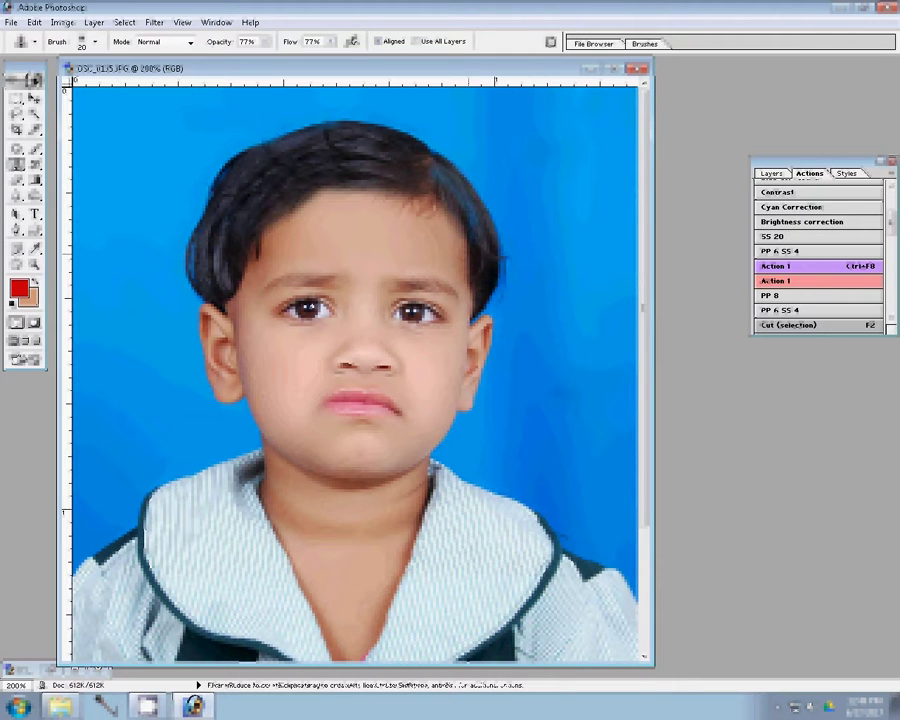
# Fit the retouched portrait on screen with the Zoom tool (Ctrl+0).
pyautogui.press('z')
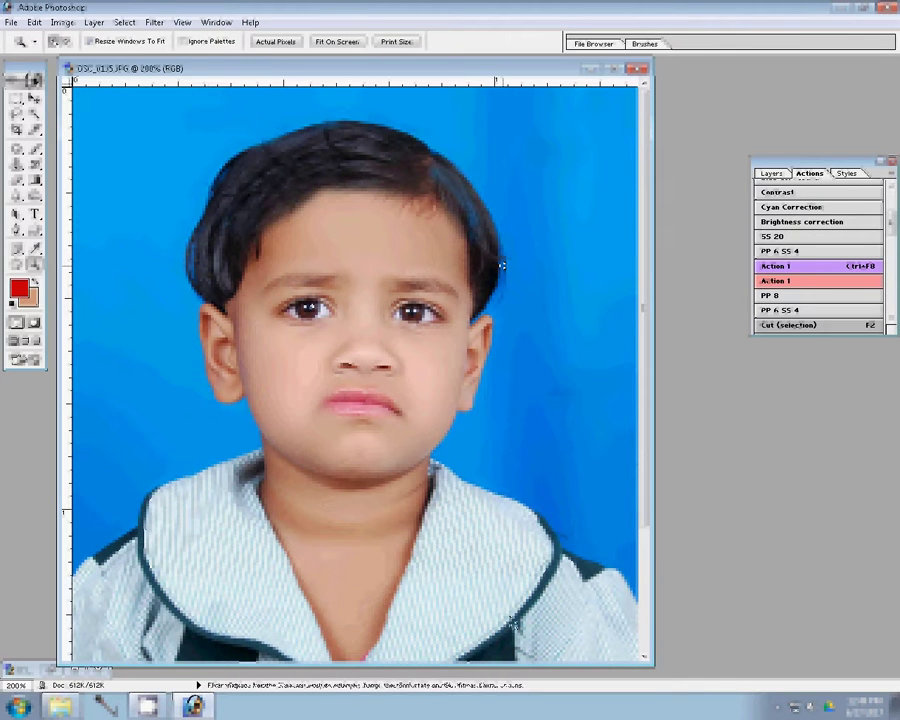
pyautogui.hotkey('ctrl', '0')
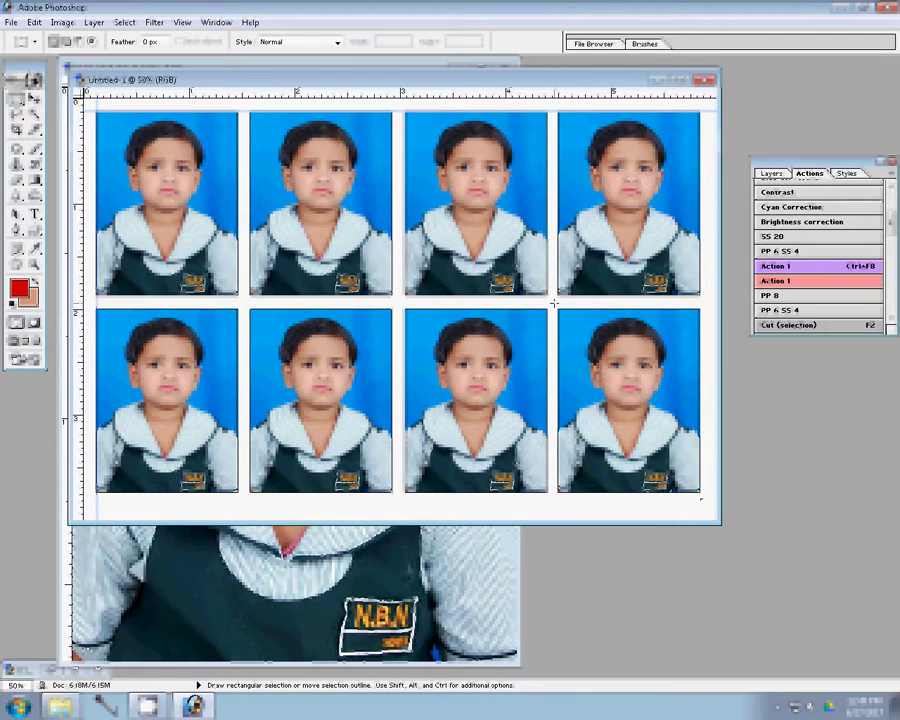
# Cover the sheet's bottom-right photo with a white Solid Color fill layer.
pyautogui.moveTo(554, 302); pyautogui.dragTo(704, 503)
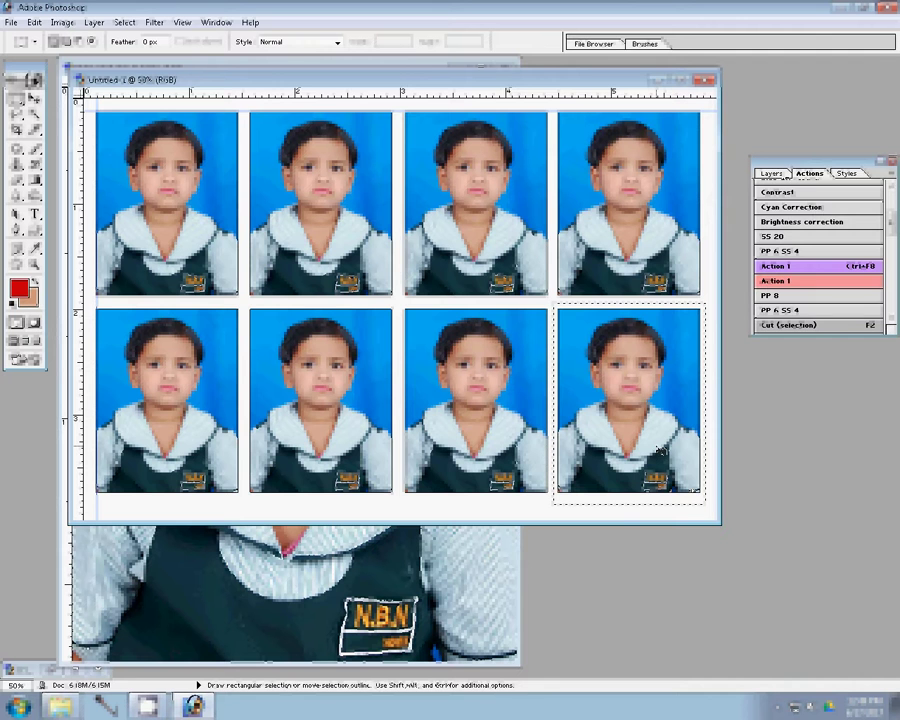
pyautogui.click(771, 173)
pyautogui.click(835, 331)
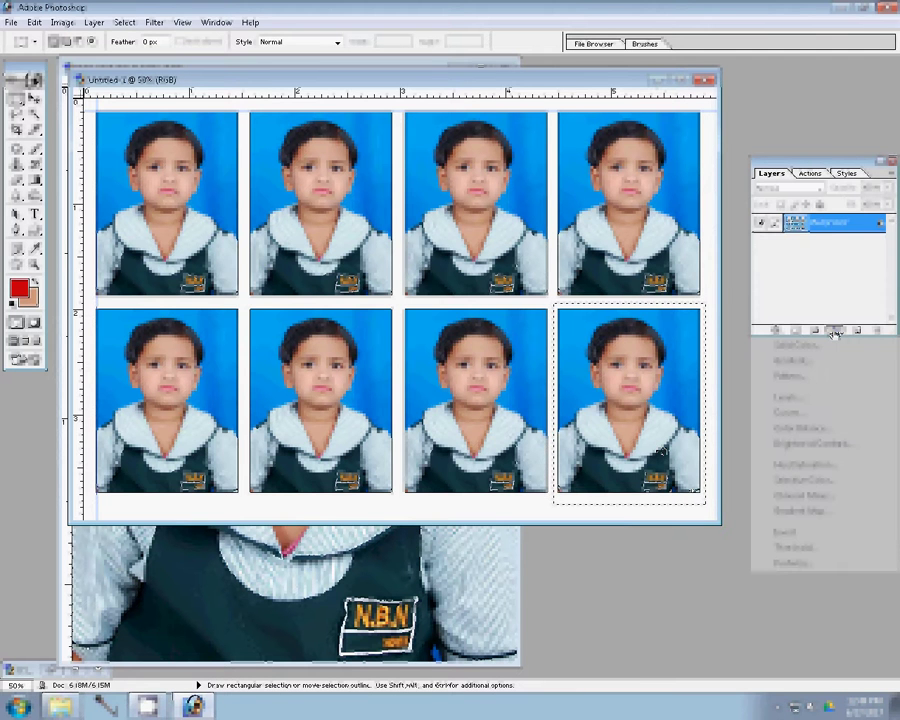
pyautogui.click(800, 345)
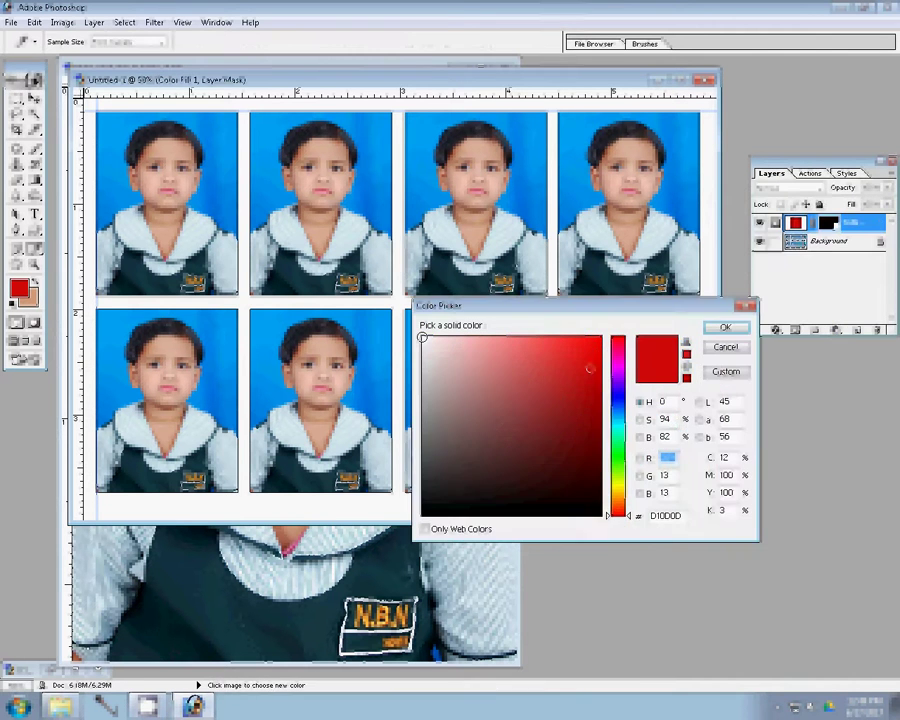
pyautogui.click(422, 337)
pyautogui.click(727, 327)
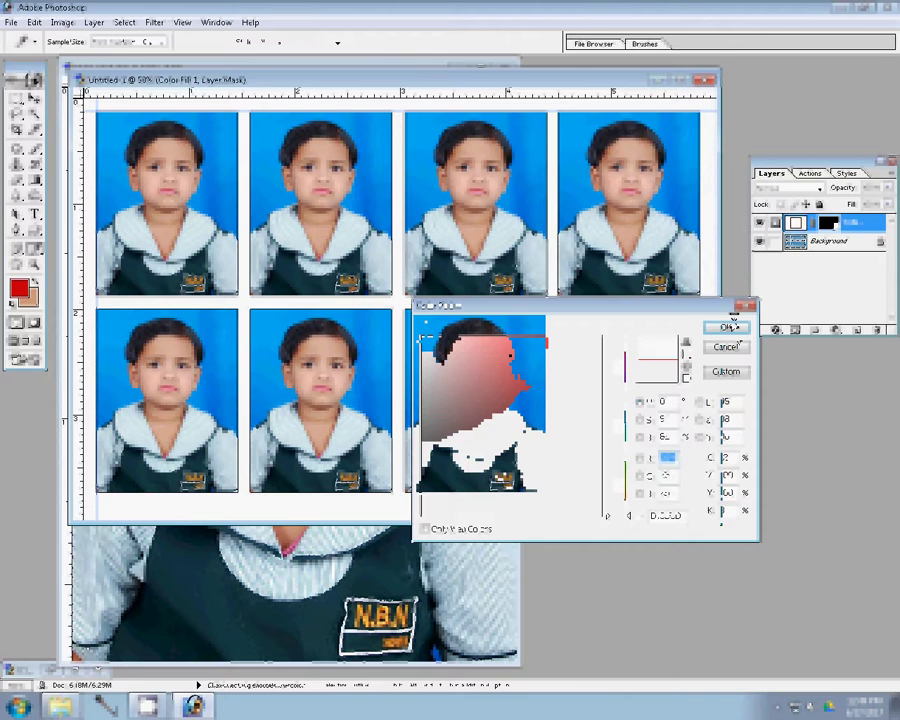
# Paste the portrait, scale it and a duplicate down mid-sheet, then close the sheet.
pyautogui.hotkey('ctrl', 'v')
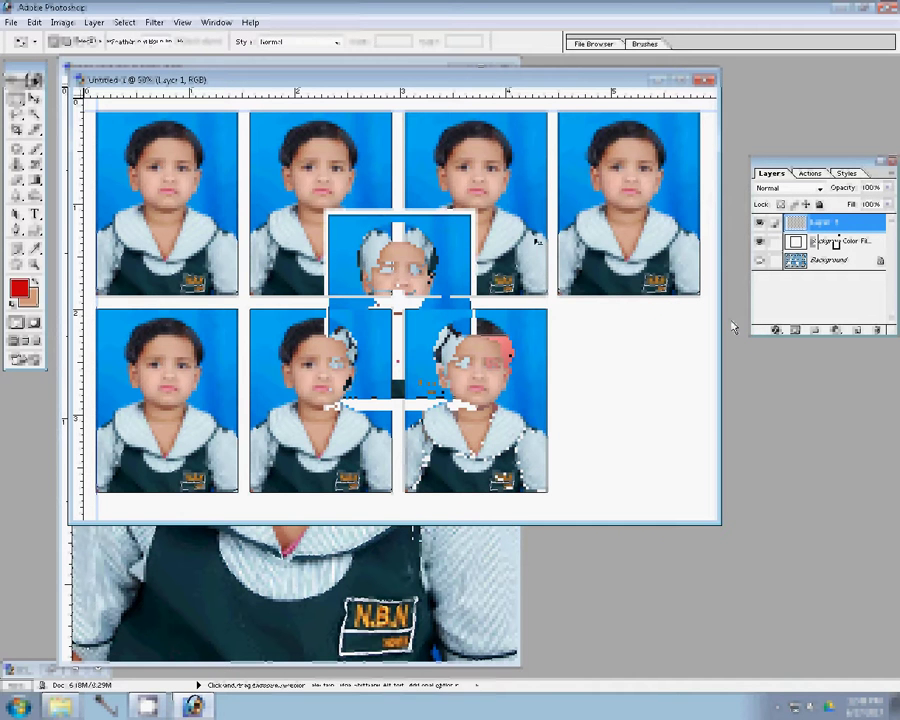
pyautogui.hotkey('ctrl', 't')
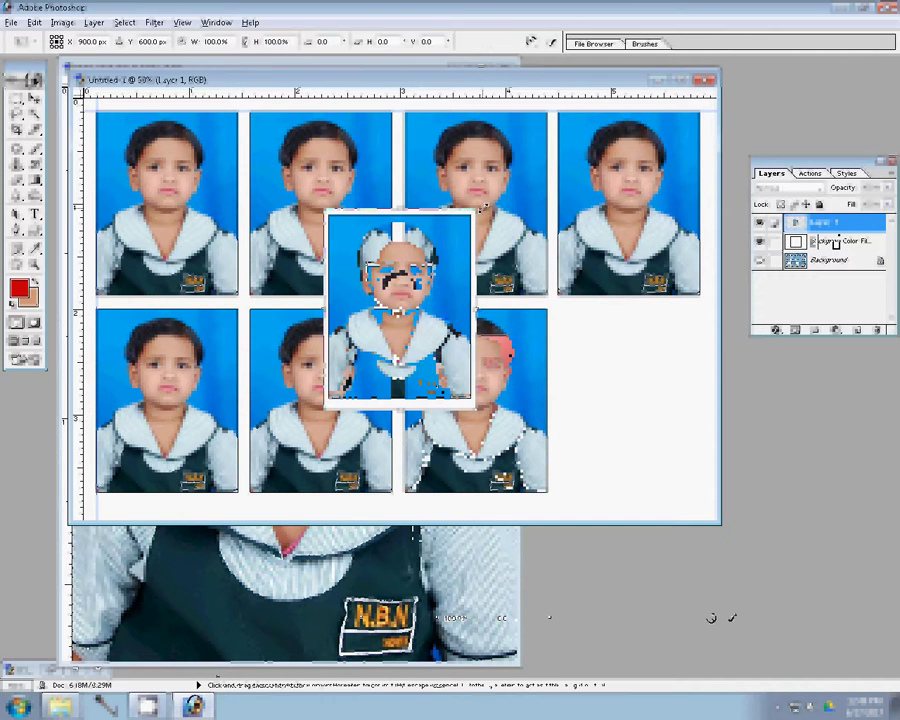
pyautogui.moveTo(482, 208); pyautogui.dragTo(452, 268)
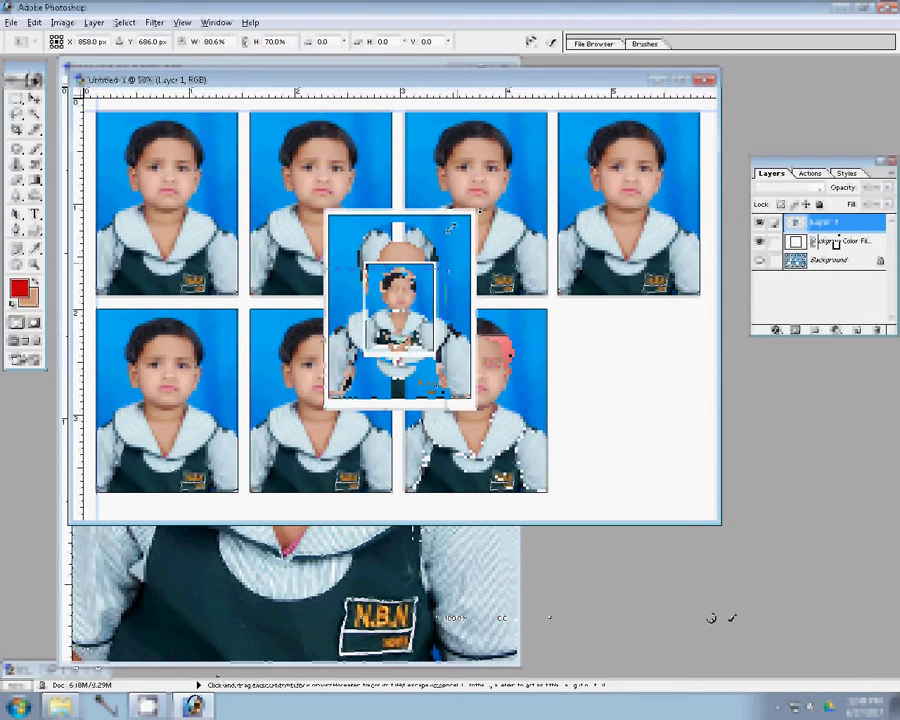
pyautogui.hotkey('ctrl', 'alt', 't')
pyautogui.moveTo(366, 355); pyautogui.dragTo(326, 400)
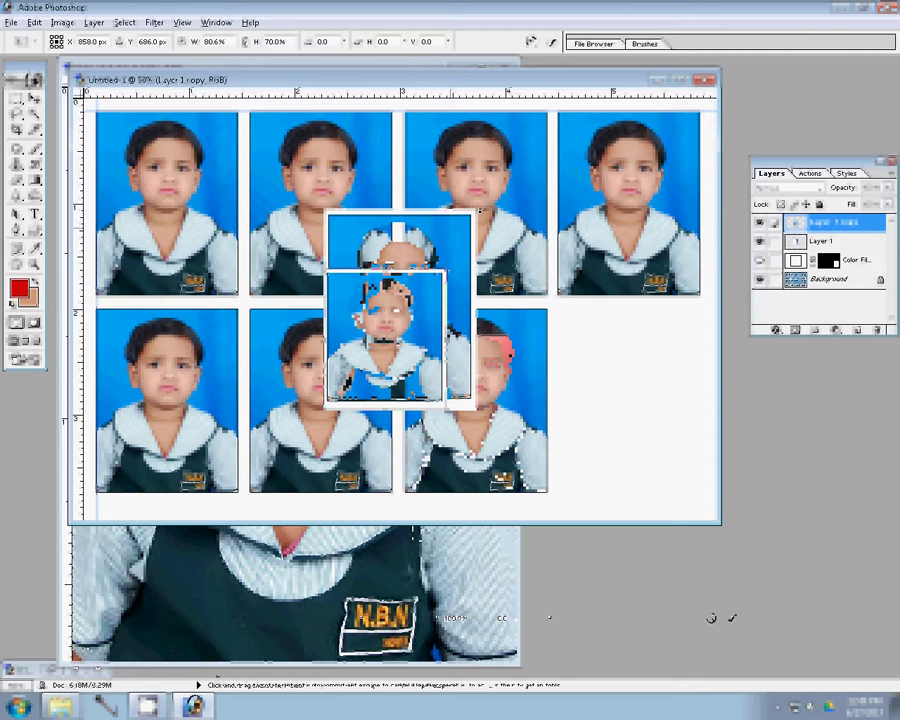
pyautogui.press('Return')
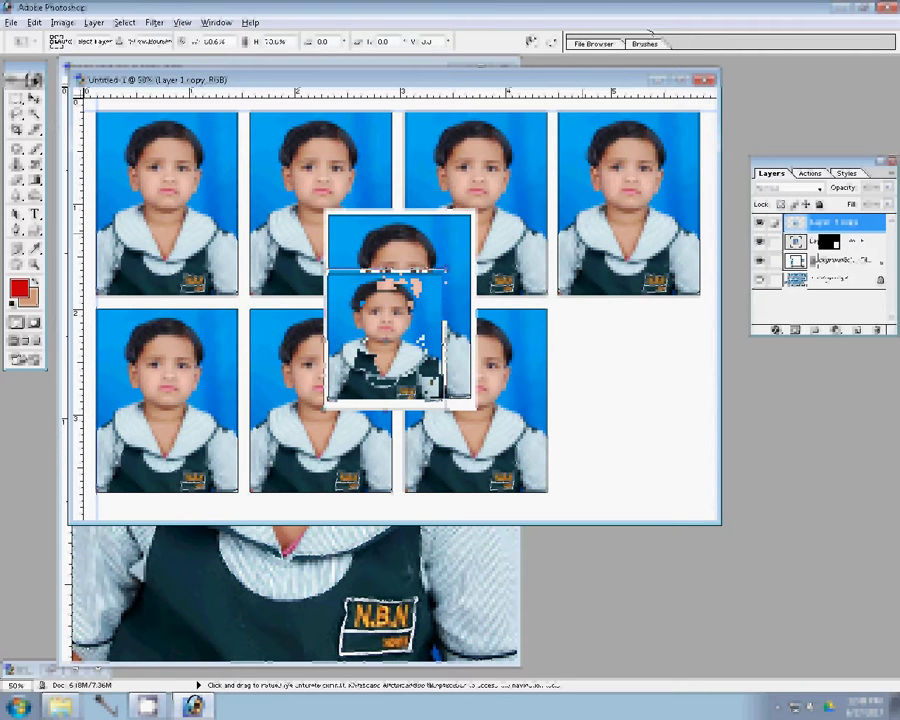
pyautogui.hotkey('ctrl', 'w')
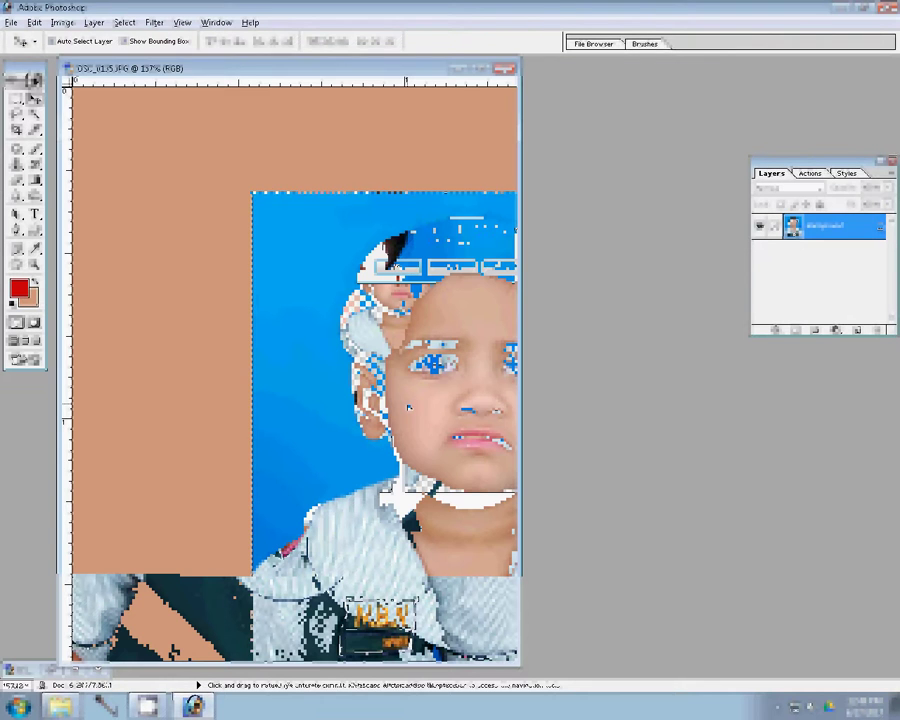
# Clear the selection and zoom in closely on the child's nose and mouth.
pyautogui.hotkey('ctrl', 'd')
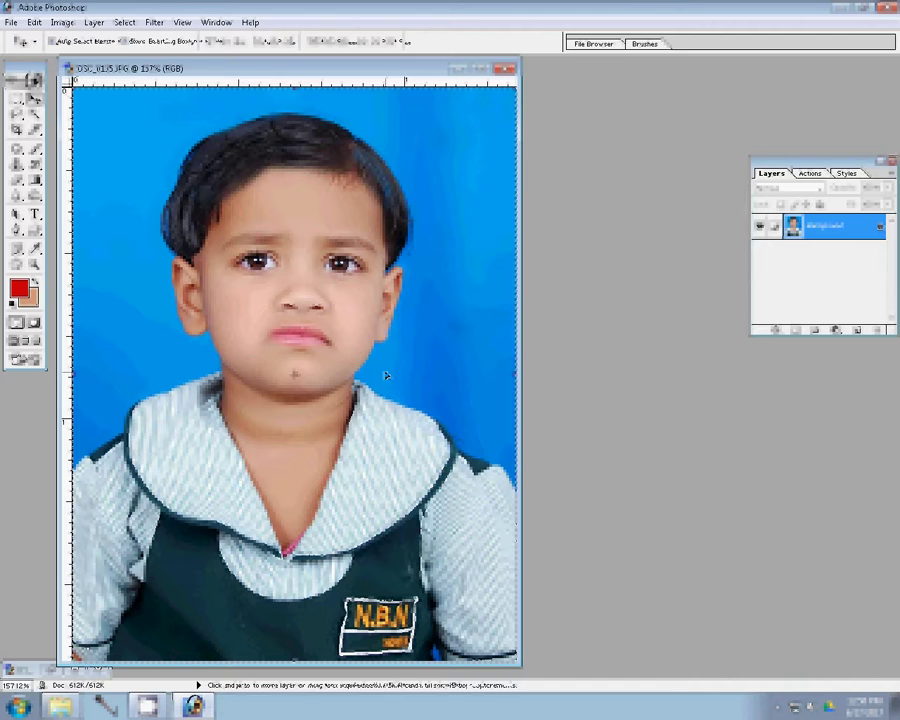
pyautogui.press('z')
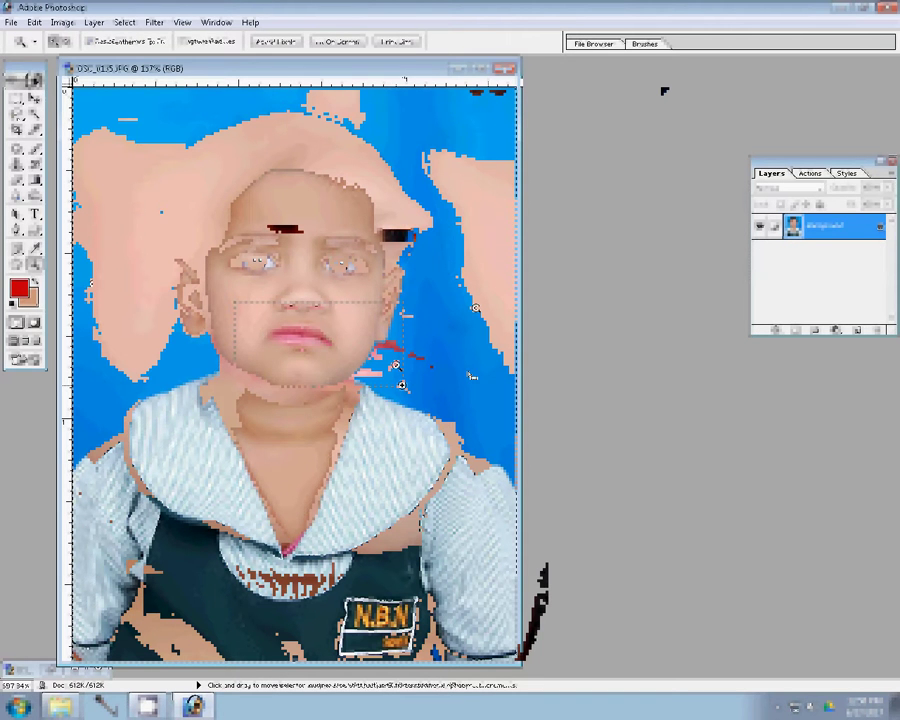
pyautogui.moveTo(233, 300); pyautogui.dragTo(400, 385)
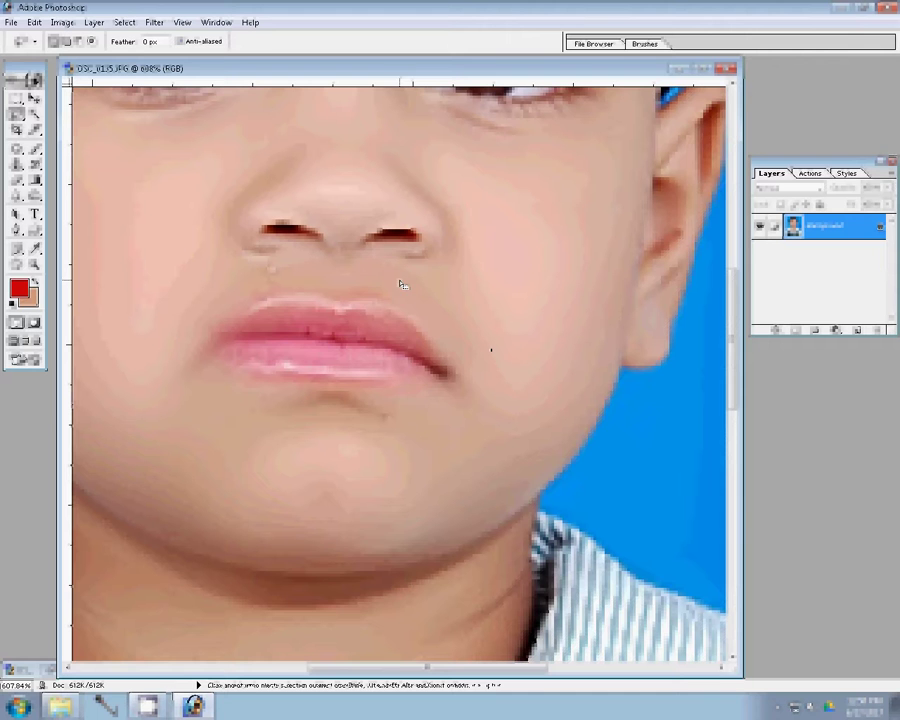
# Lasso the right mouth corner and copy it onto its own layer.
pyautogui.click(16, 116)
pyautogui.moveTo(406, 288); pyautogui.dragTo(490, 450)
pyautogui.moveTo(395, 343); pyautogui.dragTo(405, 345)
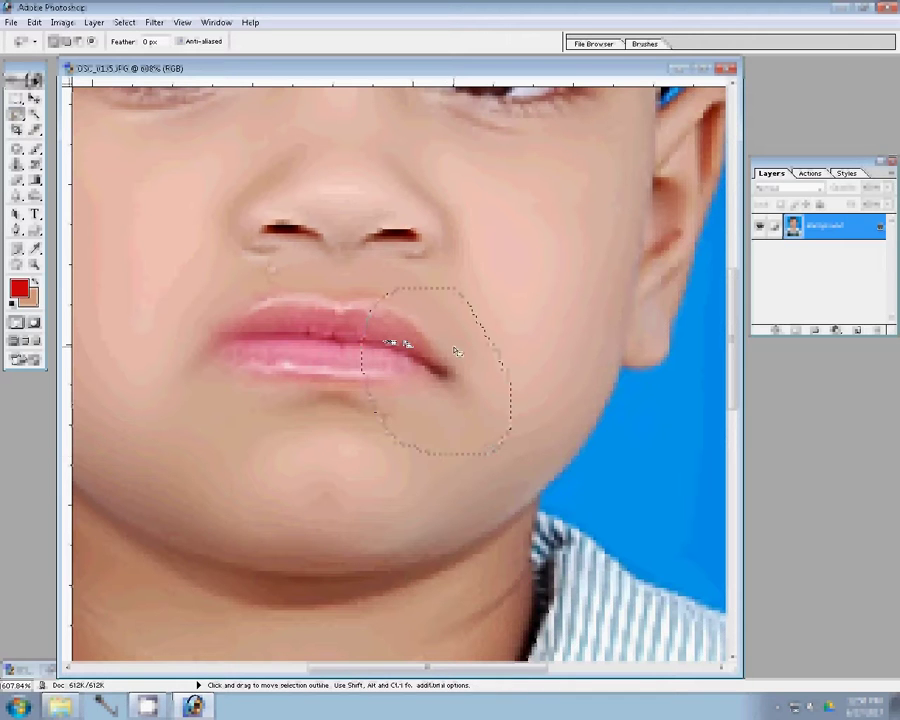
pyautogui.press('v')
pyautogui.hotkey('ctrl', 'j')
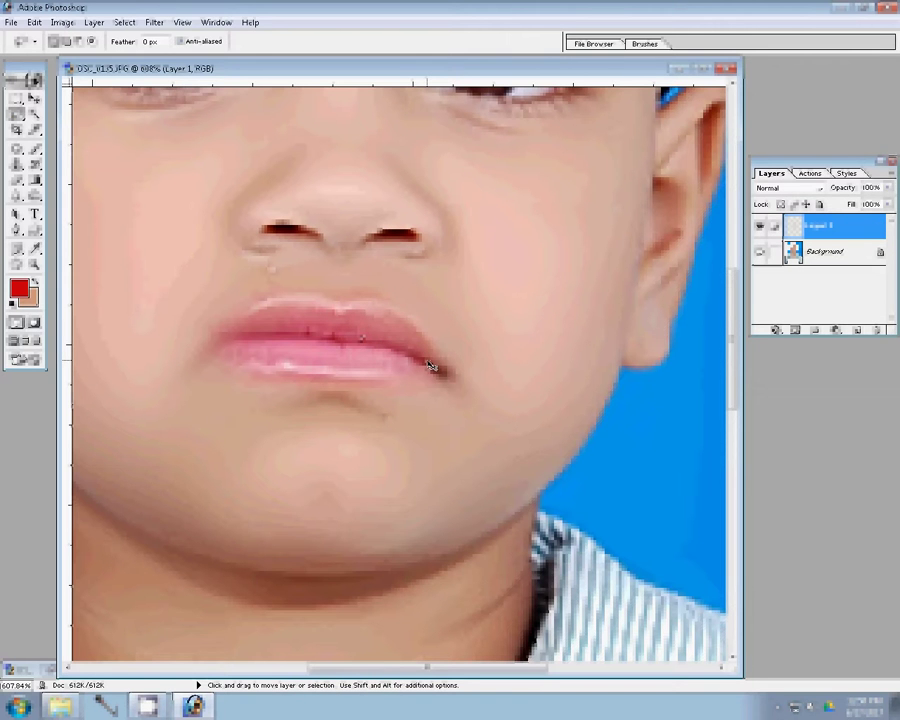
# Flip the copied corner horizontally, place it on the left corner, and merge down.
pyautogui.hotkey('ctrl', 't')
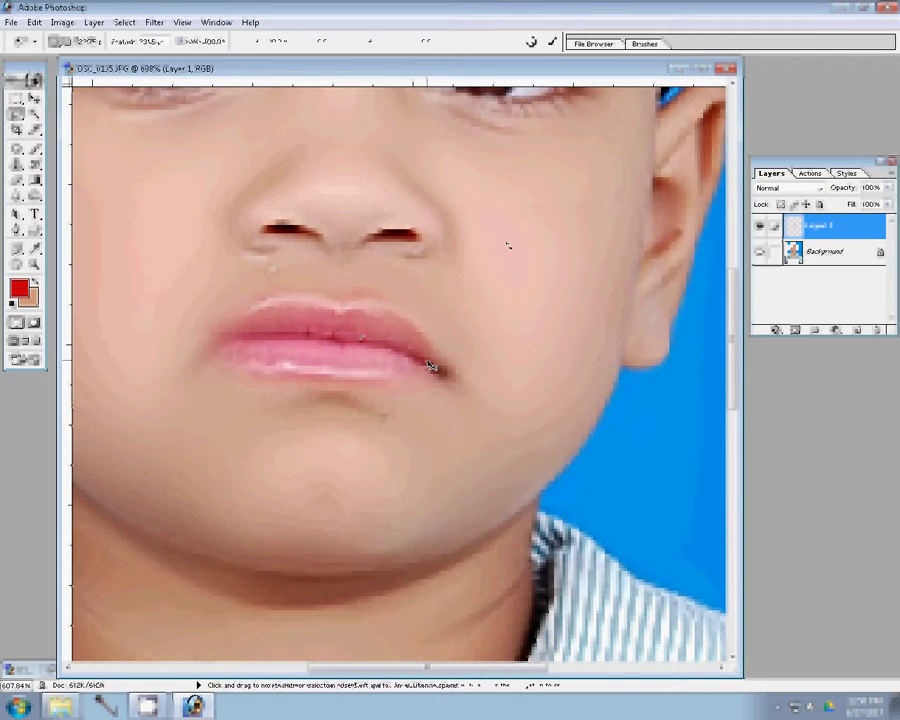
pyautogui.rightClick(508, 244)
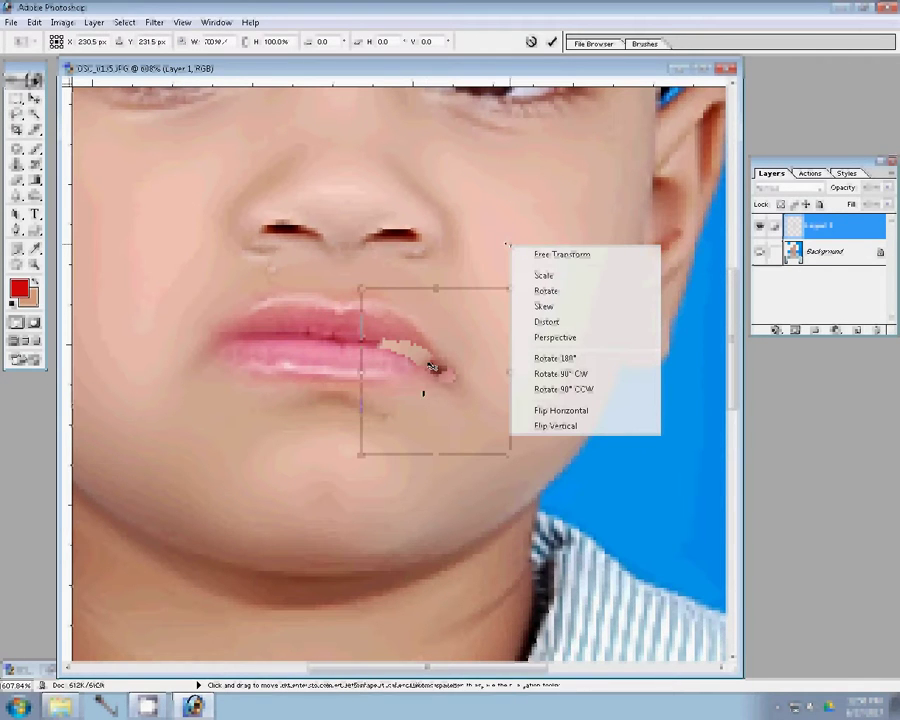
pyautogui.press('Escape')
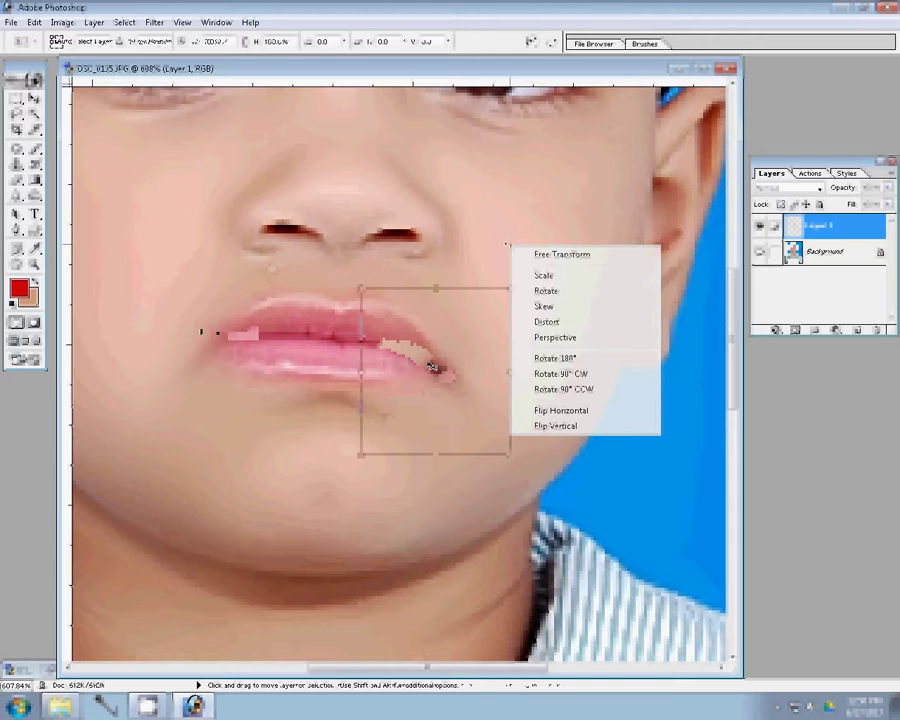
pyautogui.press('Escape')
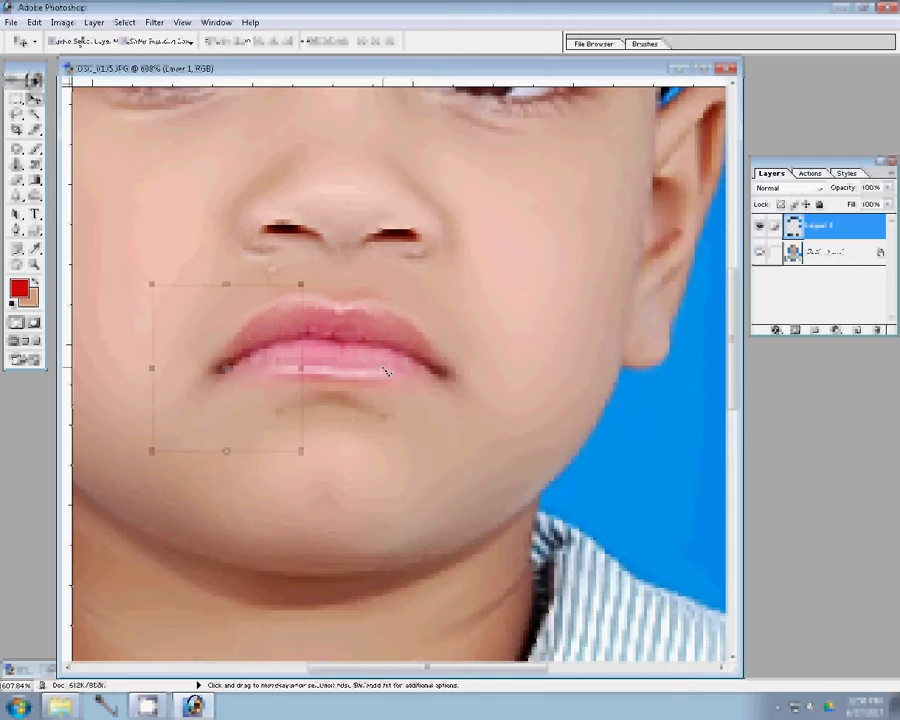
pyautogui.hotkey('ctrl', 'e')
# Smudge the spots under the lower lip with a 9 px brush, then zoom out fully.
pyautogui.press('r')
pyautogui.press('[')
pyautogui.press('[')
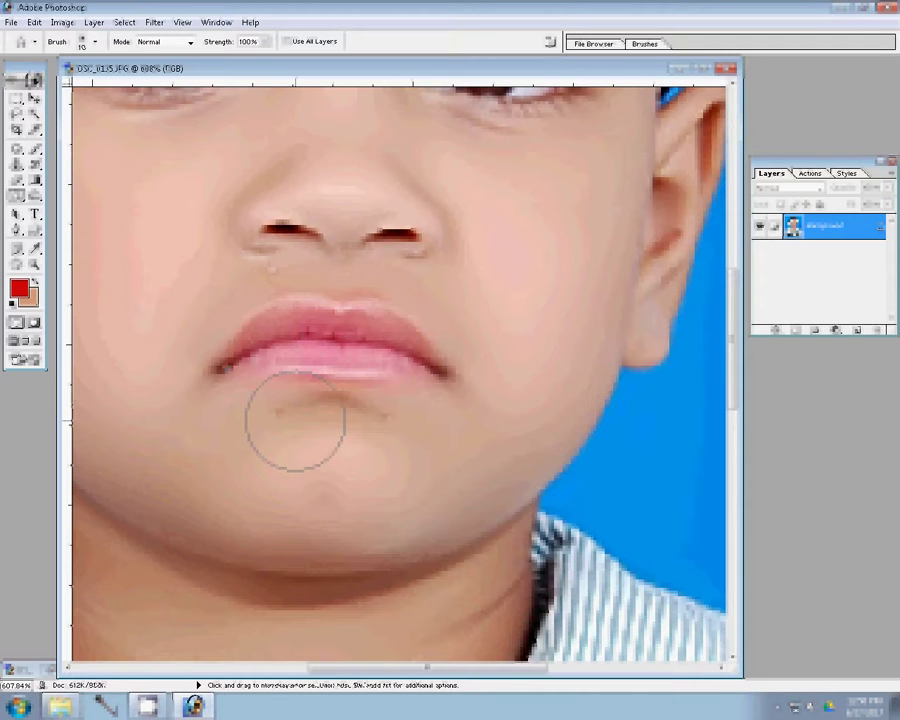
pyautogui.press('[')
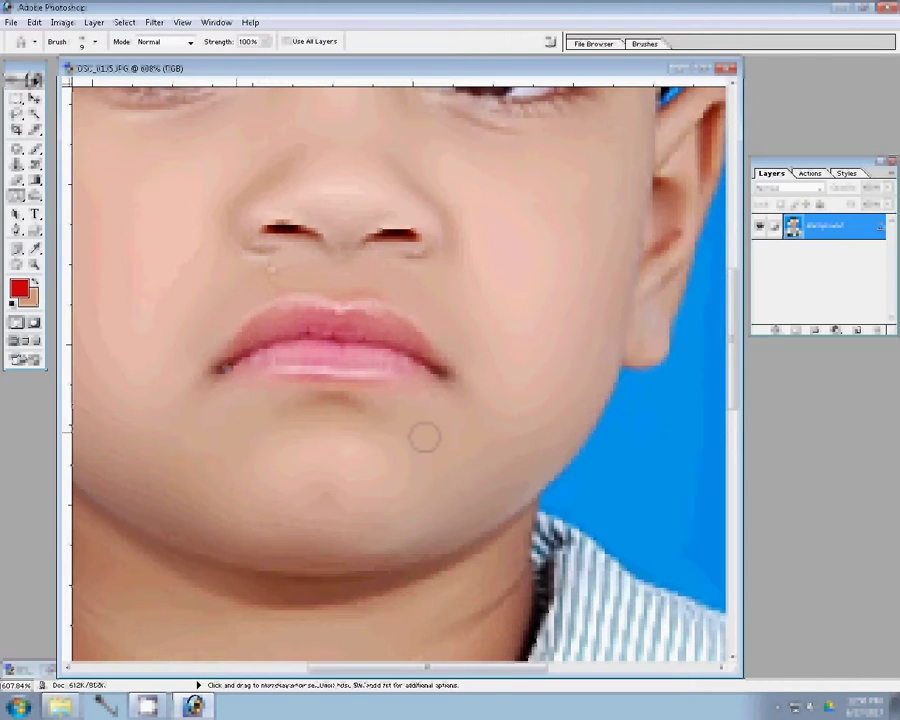
pyautogui.press('z')
pyautogui.hotkey('ctrl', '0')
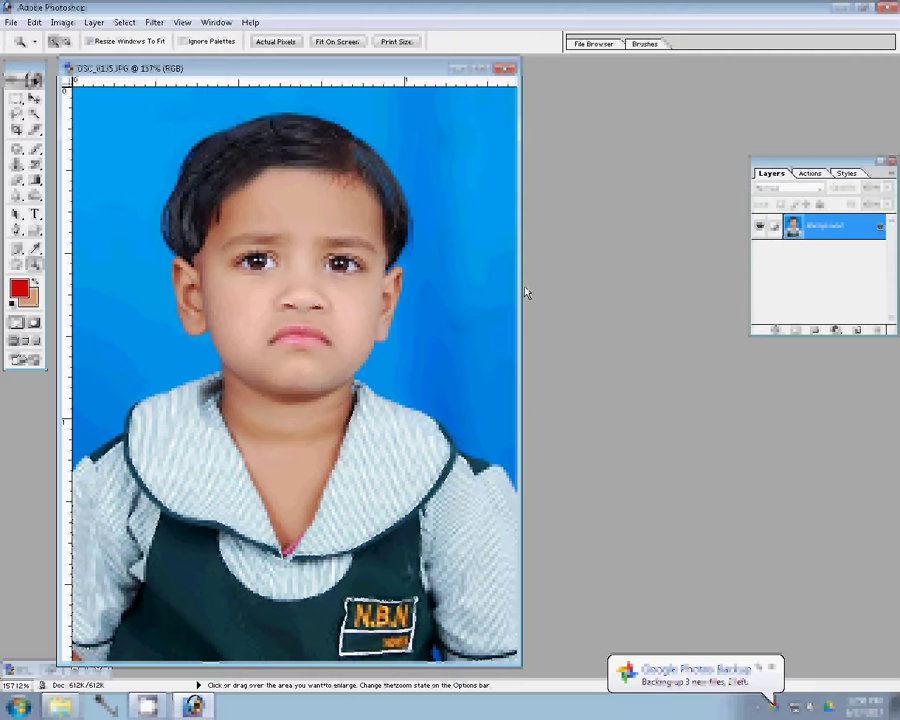
# Run the recorded passport-sheet action to build Untitled-1 with eight photos in two rows of four.
pyautogui.click(810, 175)
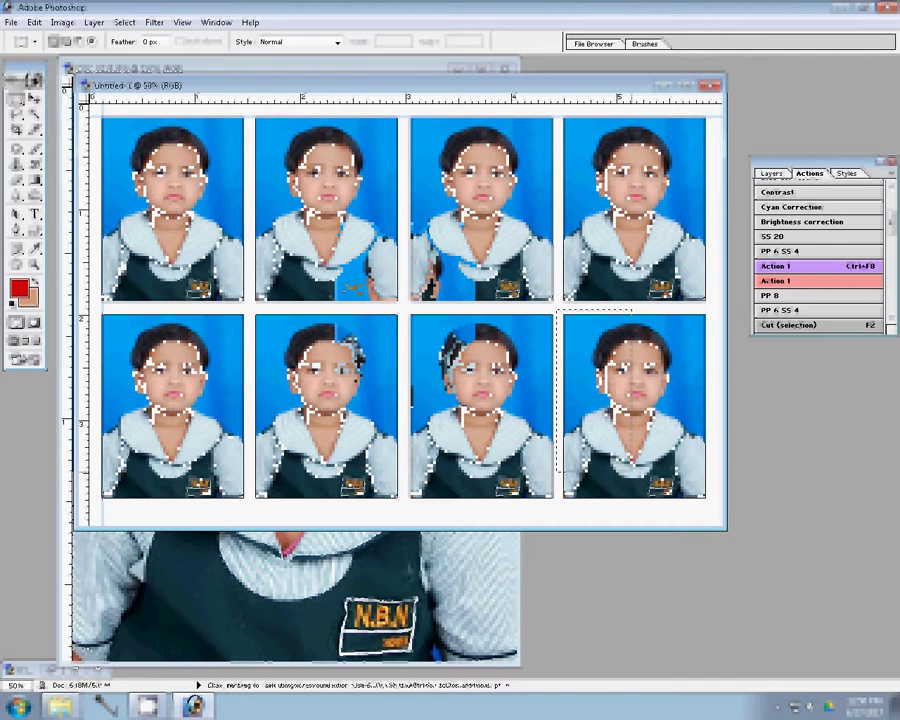
# Marquee the bottom-right photo on the sheet and discard an accidental Color Fill layer.
pyautogui.moveTo(707, 505); pyautogui.dragTo(717, 510)
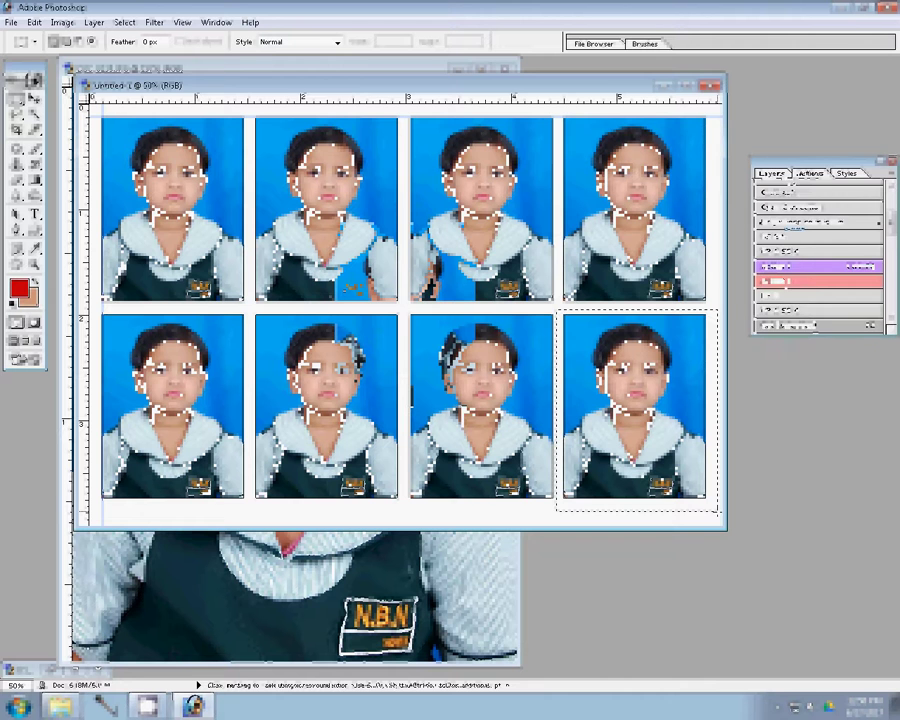
pyautogui.click(772, 173)
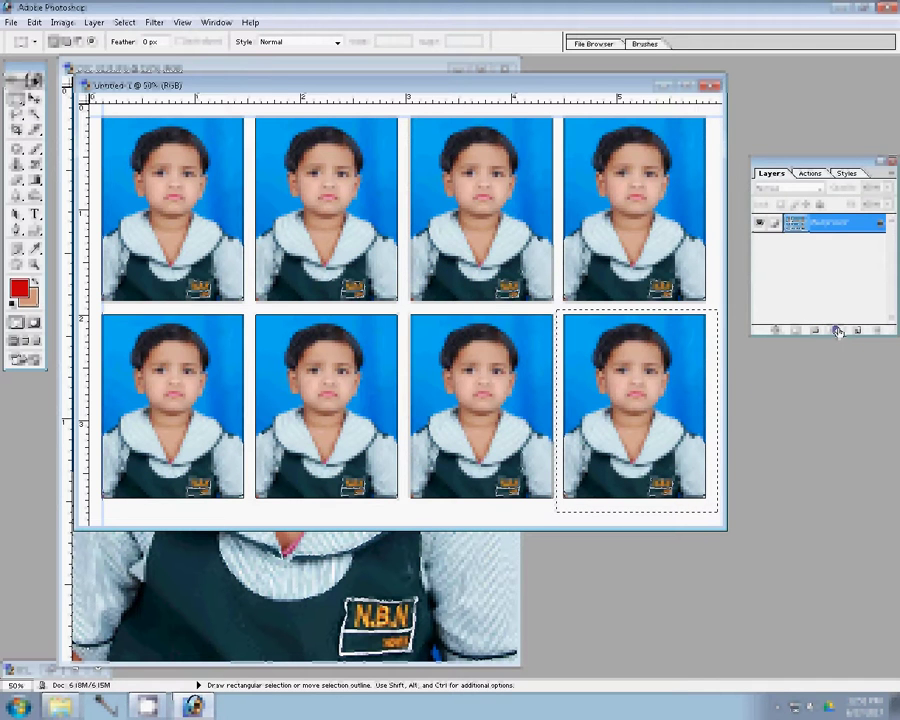
pyautogui.click(838, 332)
pyautogui.click(808, 343)
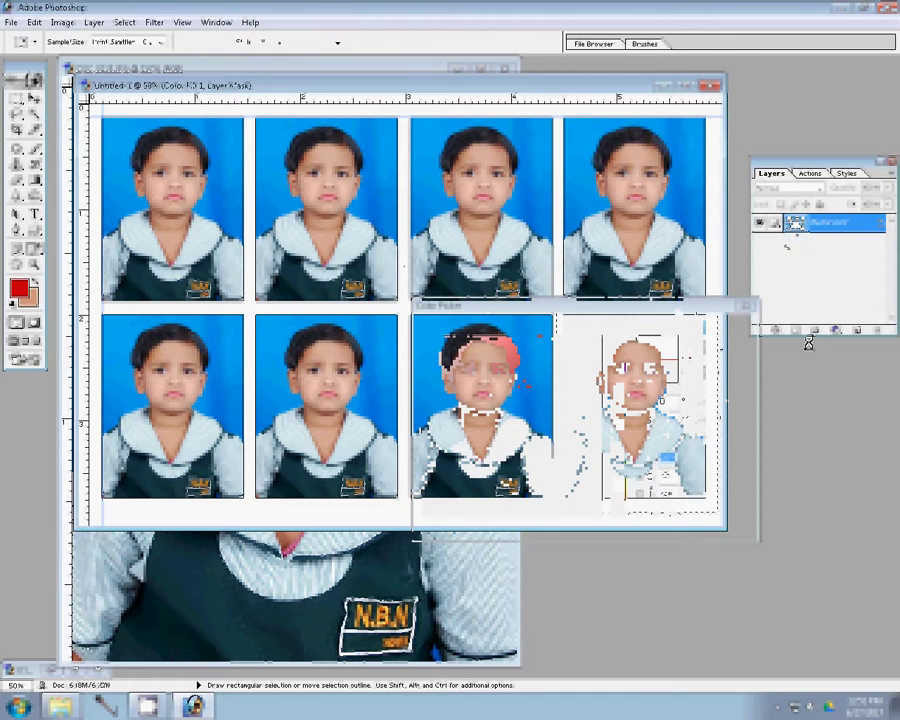
pyautogui.press('Escape')
# Scale the pasted photo to 59%, then duplicate it below and merge the pair.
pyautogui.hotkey('ctrl', 't')
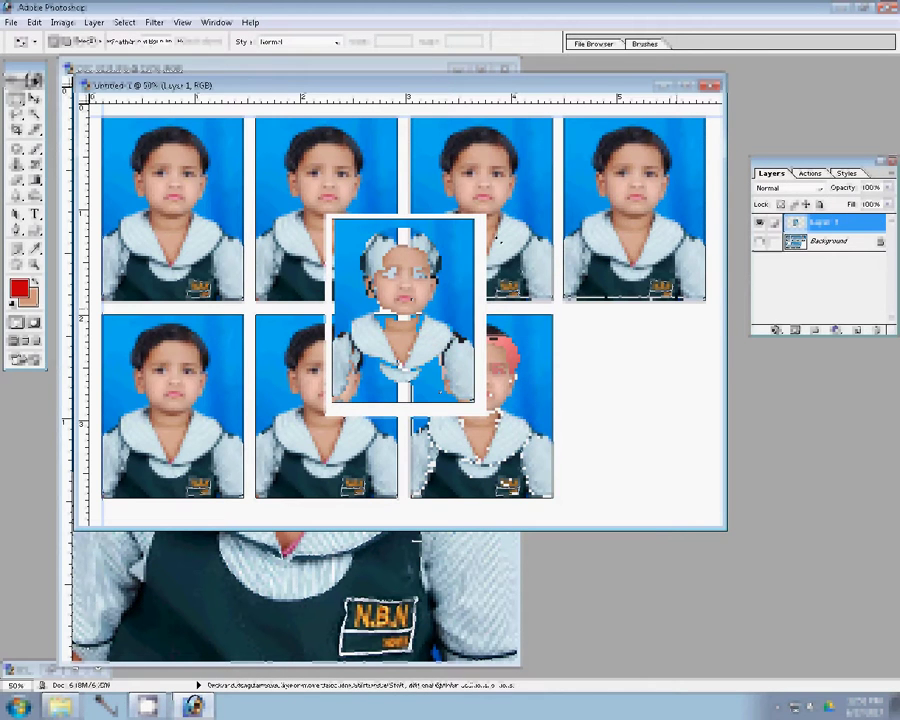
pyautogui.moveTo(459, 245); pyautogui.dragTo(452, 253)
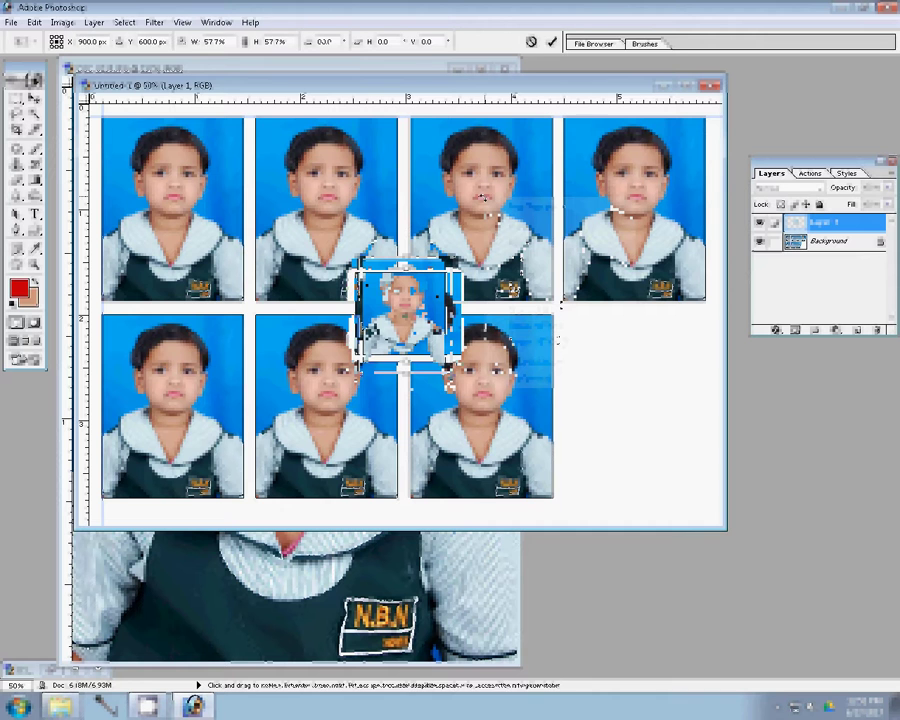
pyautogui.press('Return')
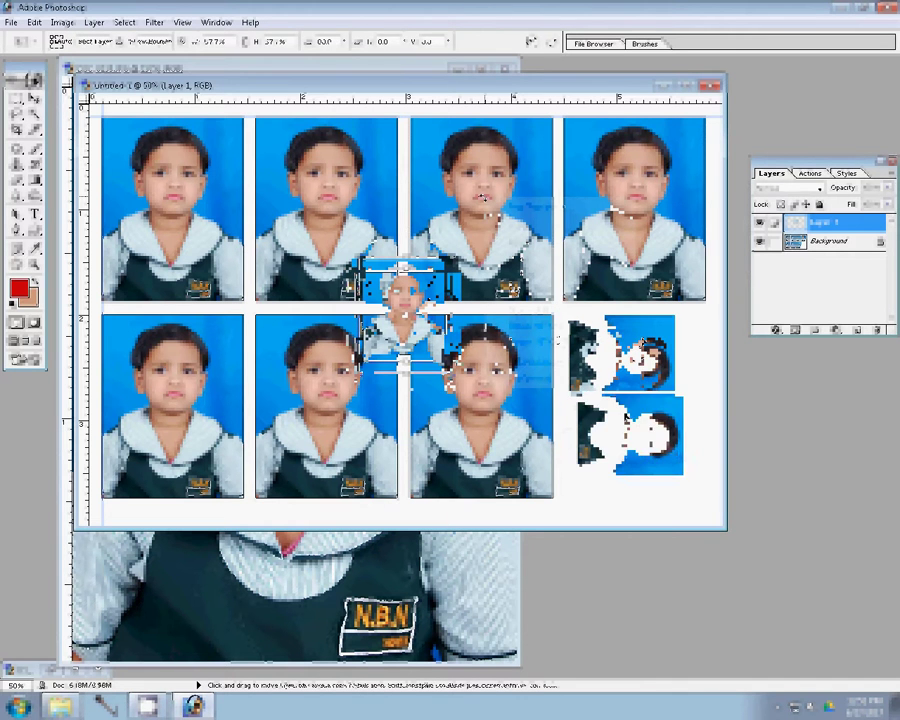
pyautogui.moveTo(622, 430); pyautogui.dragTo(622, 412)
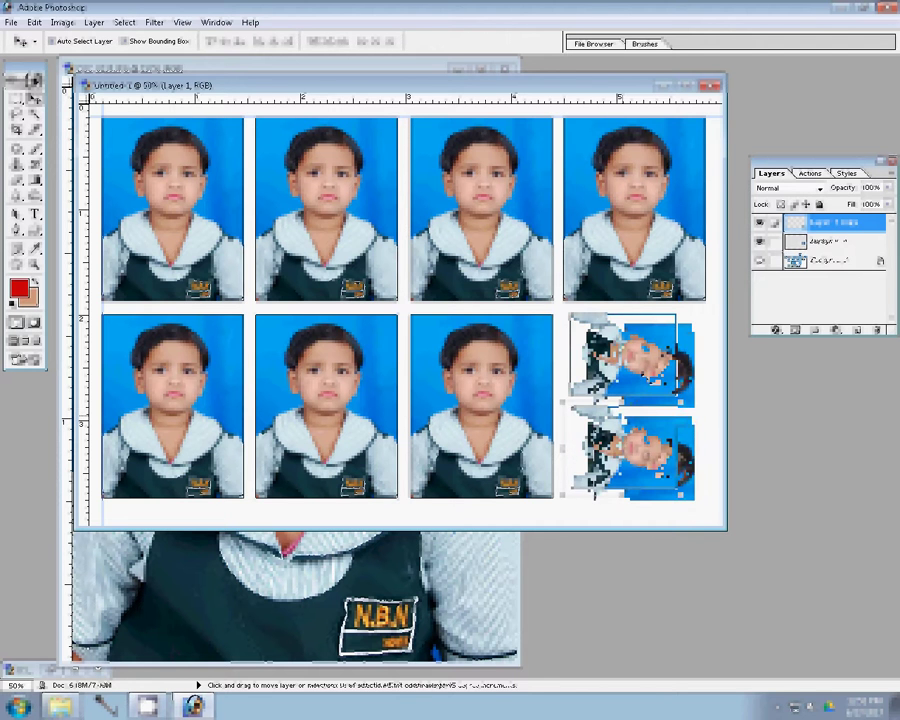
pyautogui.hotkey('ctrl', 'e')
# Enlarge the two small photos to 110% and darken midtones with Levels gamma 0.92.
pyautogui.hotkey('ctrl', 't')
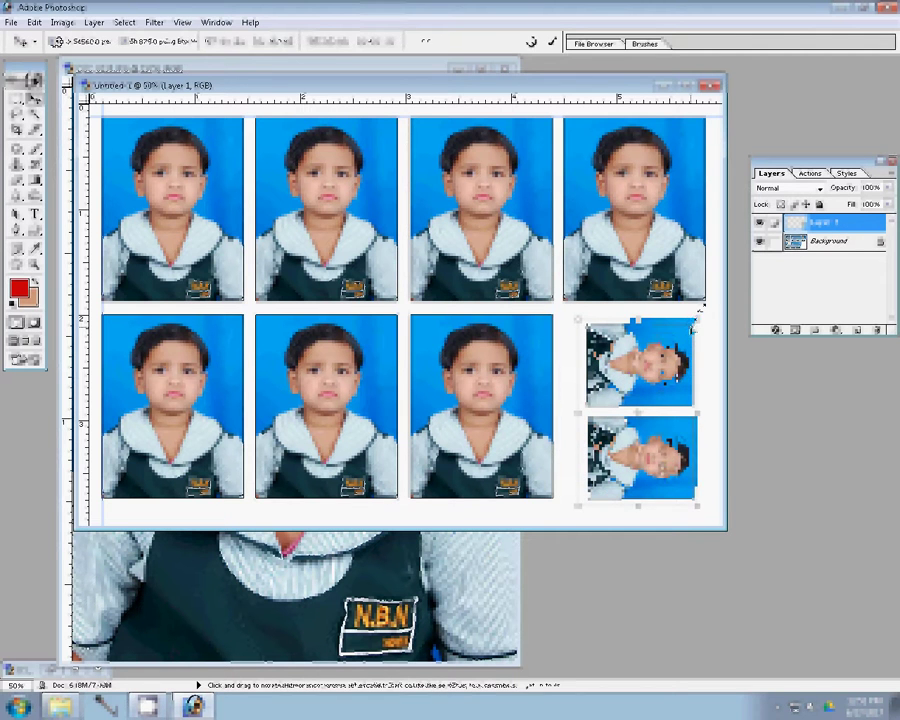
pyautogui.moveTo(699, 311); pyautogui.dragTo(703, 308)
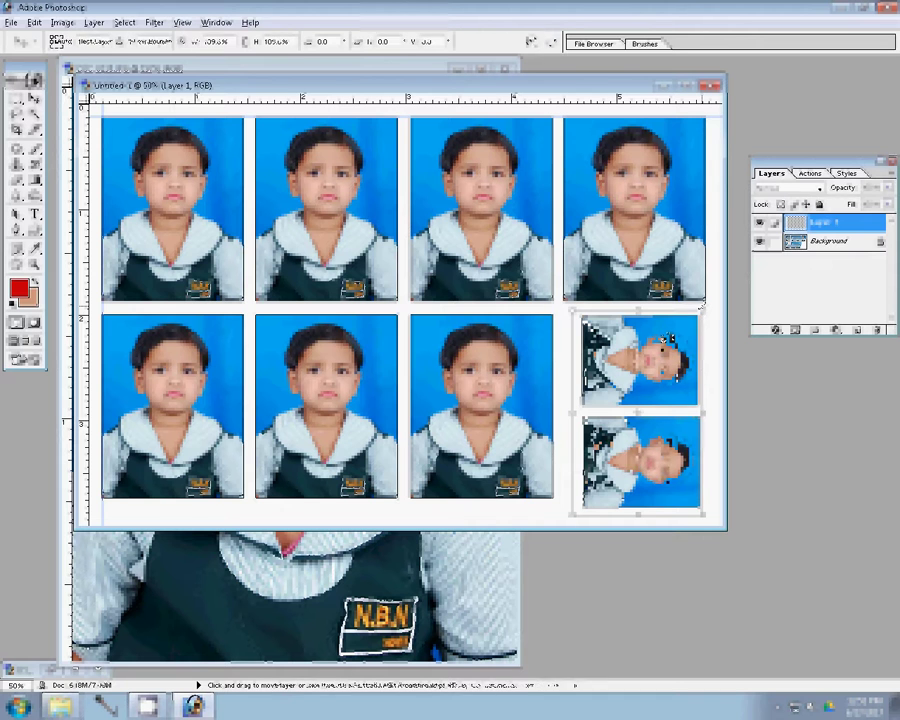
pyautogui.press('Return')
pyautogui.hotkey('ctrl', 'l')
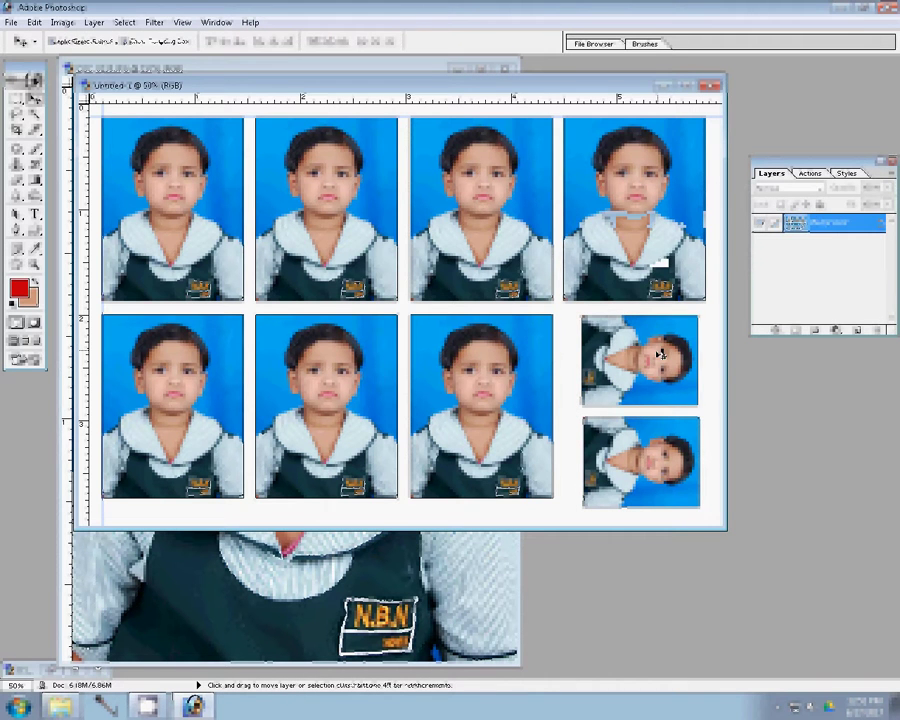
pyautogui.moveTo(666, 352); pyautogui.dragTo(675, 354)
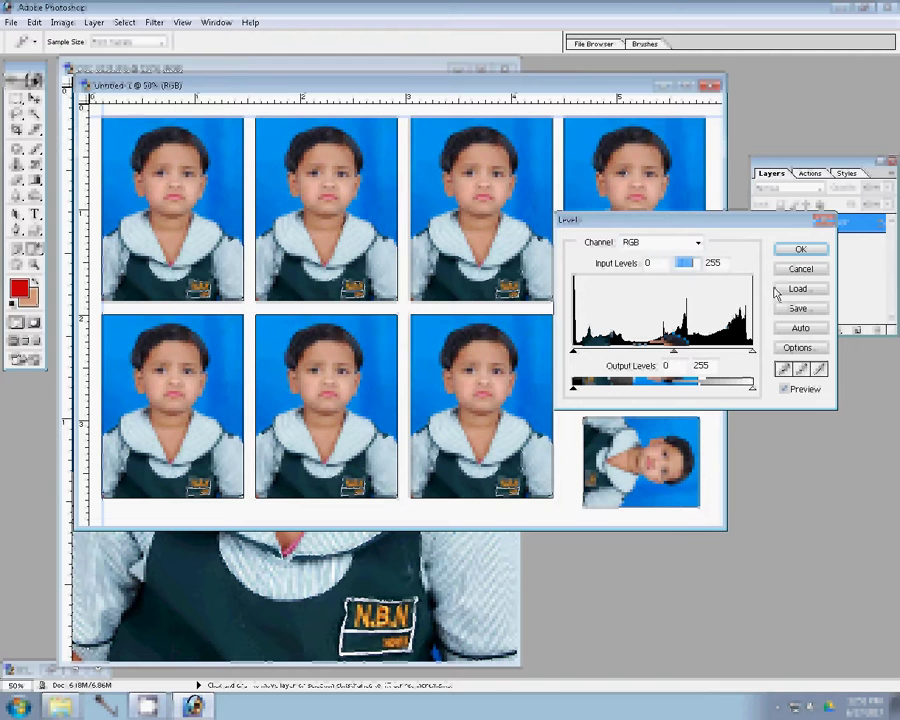
pyautogui.press('Return')
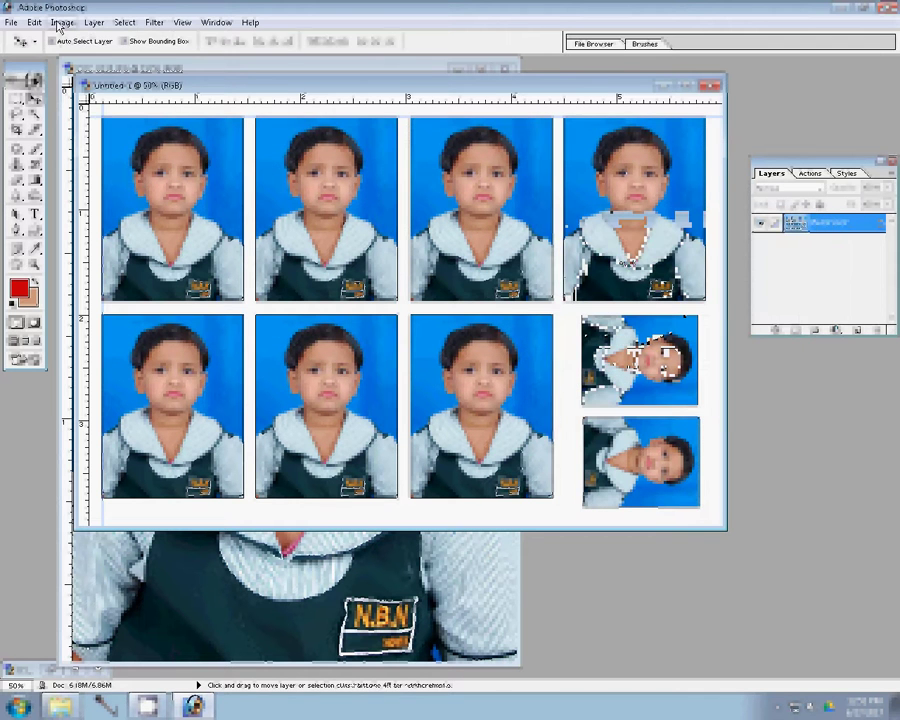
# Rotate the canvas 90° clockwise so the sheet stands in portrait.
pyautogui.click(62, 22)
pyautogui.click(215, 178)
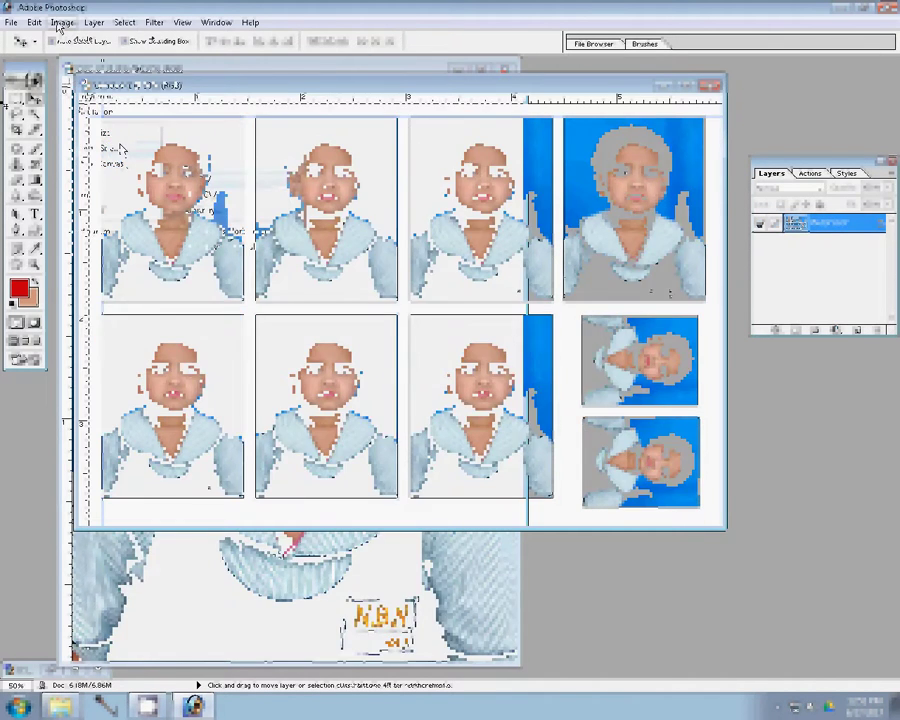
pyautogui.click(12, 24)
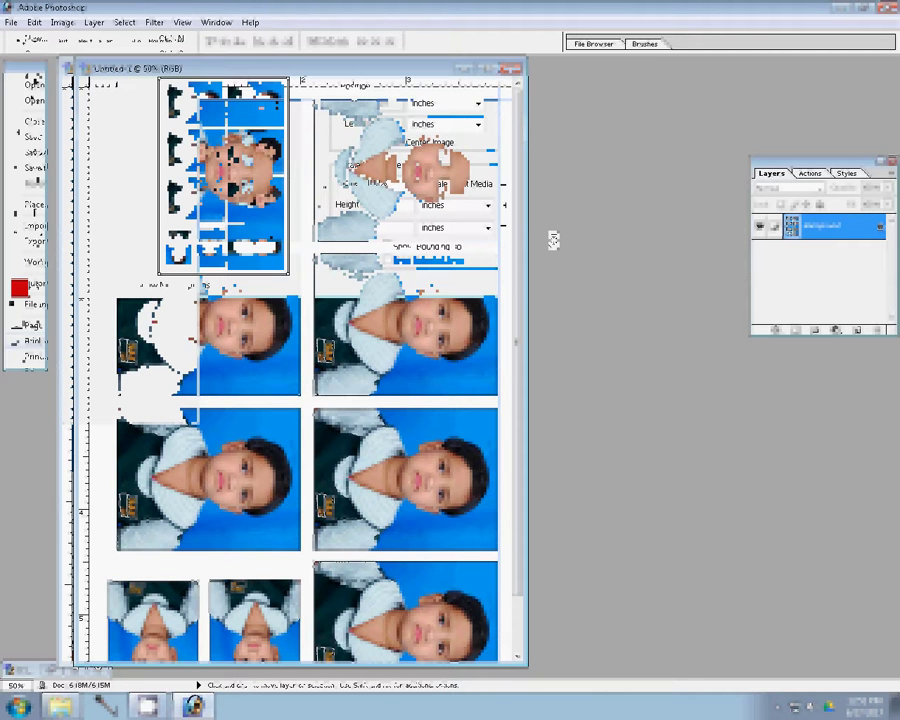
# Print the finished photo sheet from the Print dialog.
pyautogui.click(563, 93)
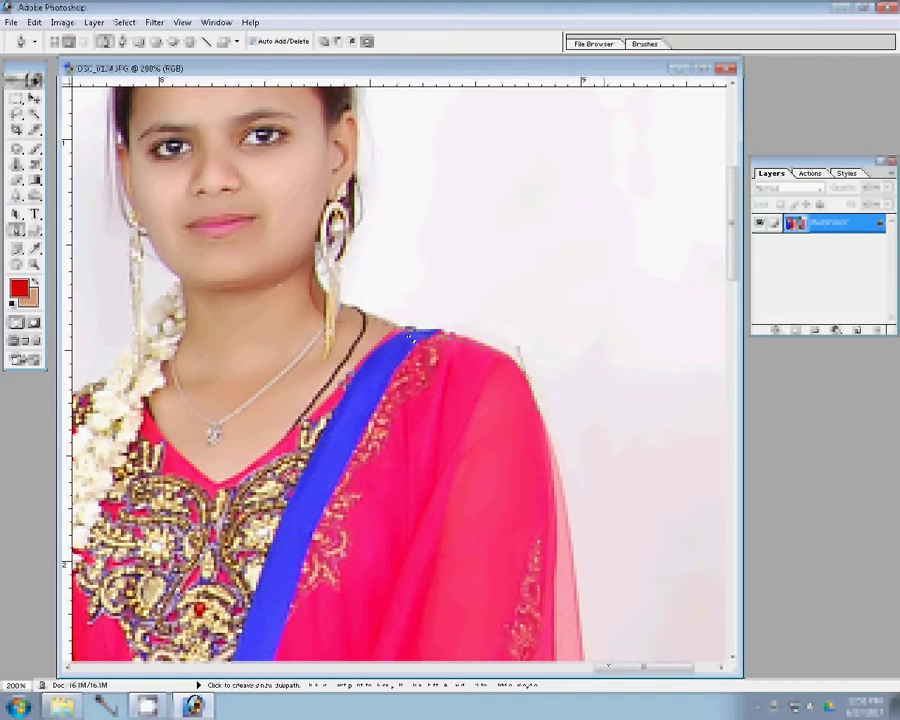
# Place Pen-tool anchor points down the right edge of the pink dress toward the hem.
pyautogui.click(572, 548)
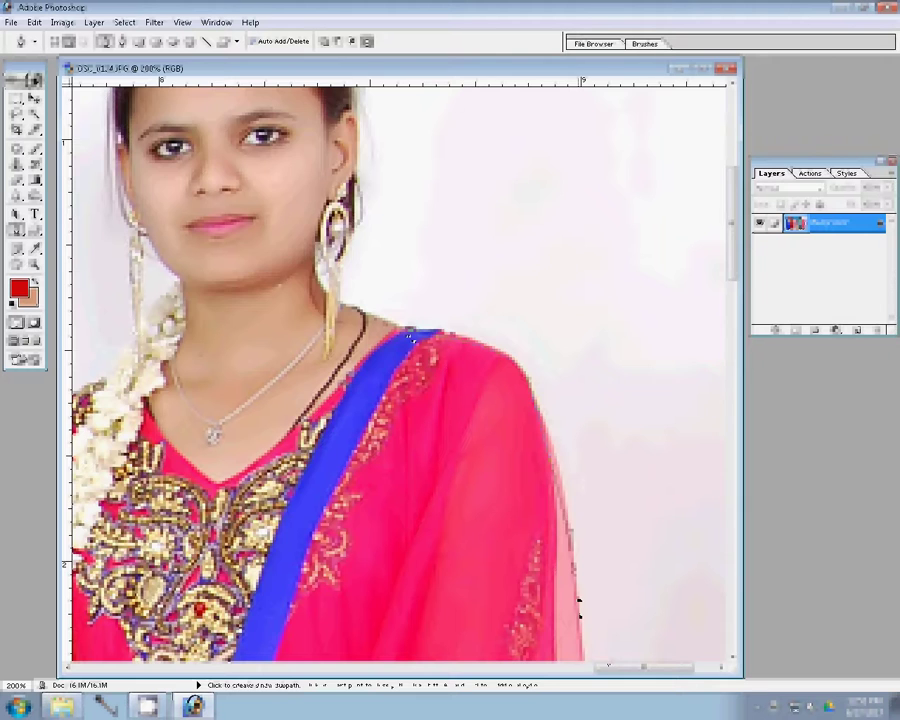
pyautogui.scroll(-3, 579, 603)
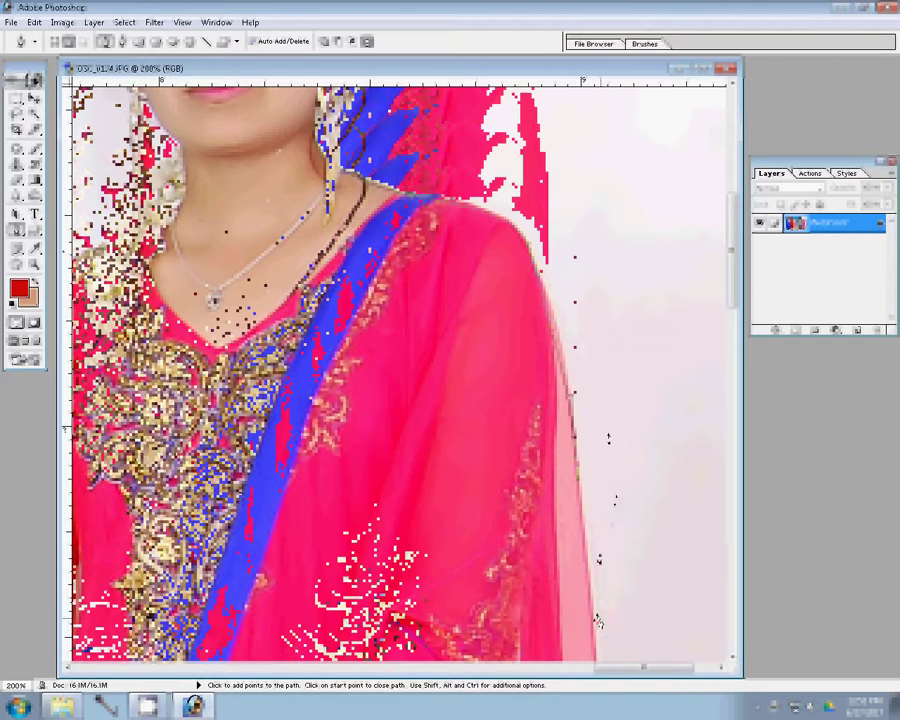
pyautogui.scroll(-3, 598, 622)
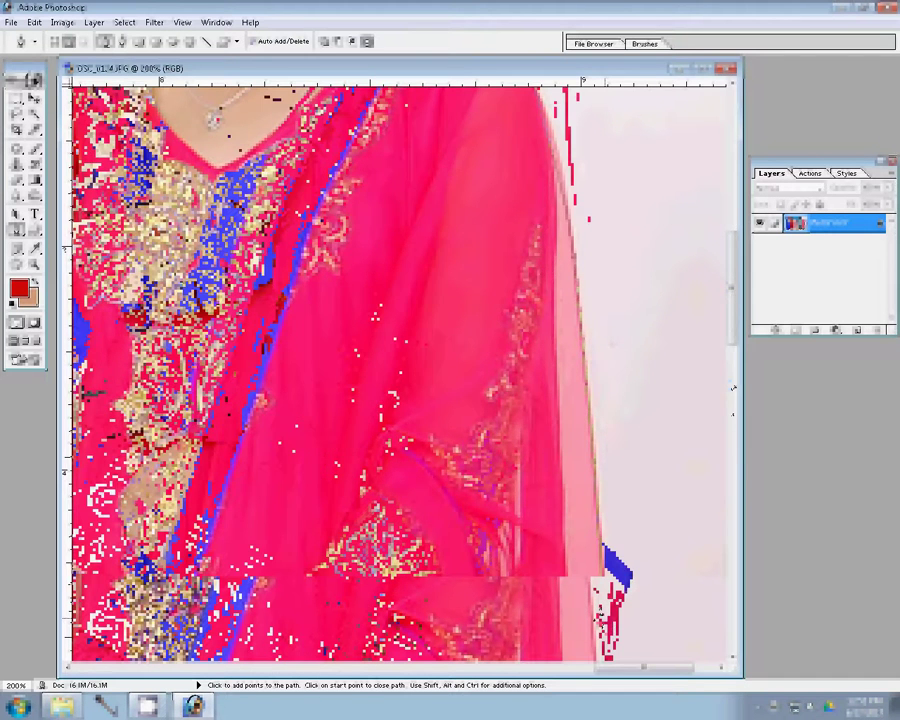
pyautogui.click(733, 389)
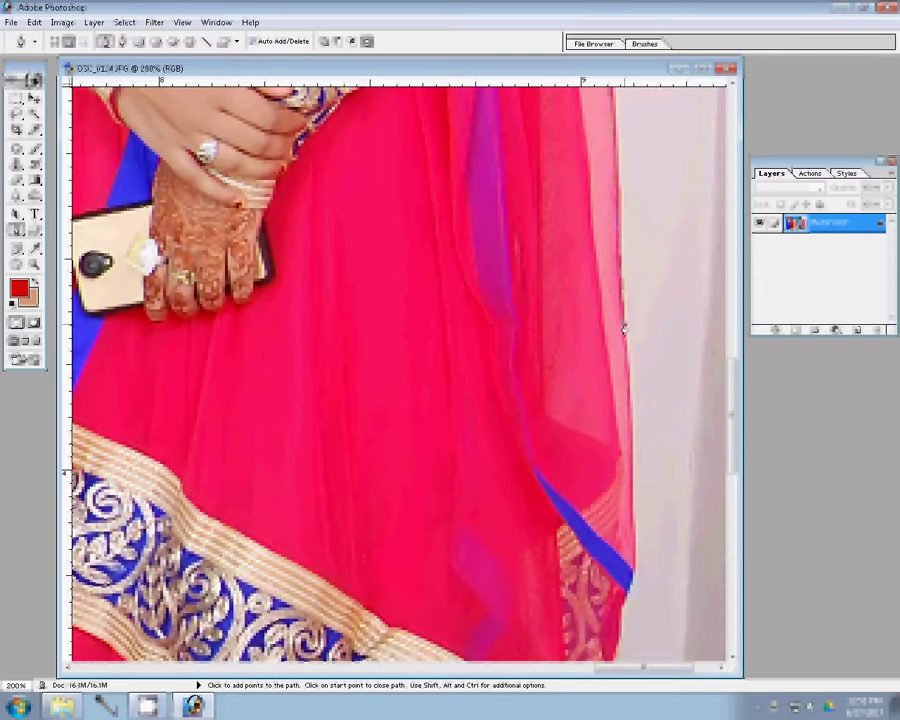